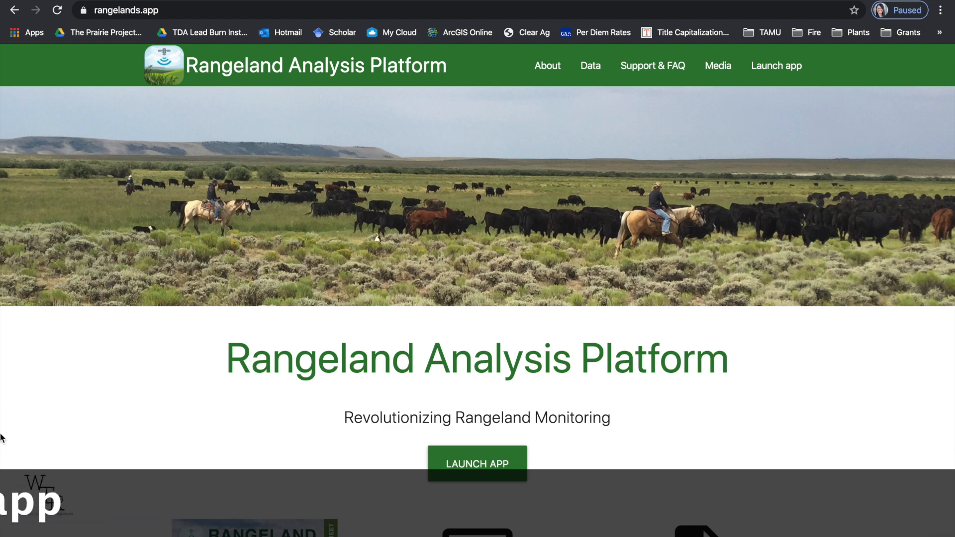
Launch the mapping application without the tour and show satellite imagery with the cover layer's opacity at 4.
click(462, 479)
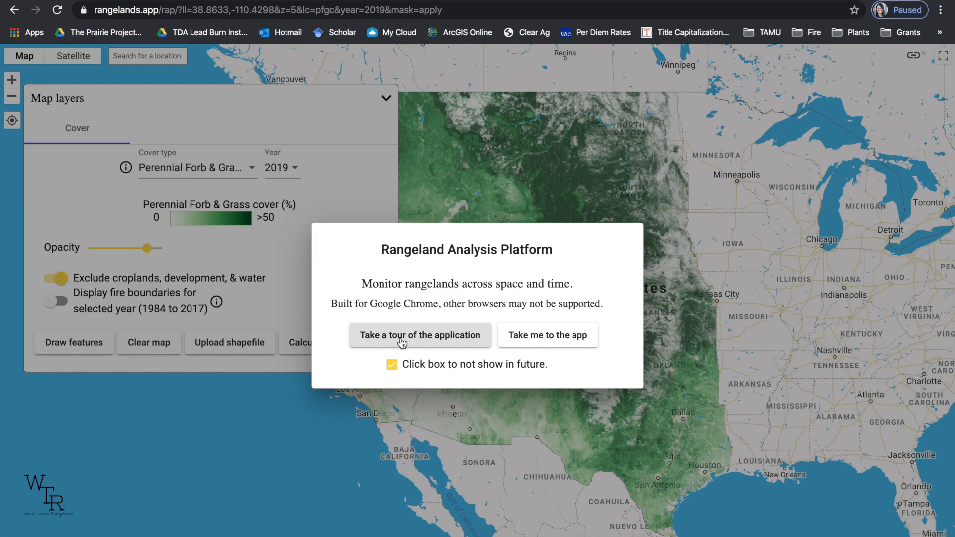
click(543, 340)
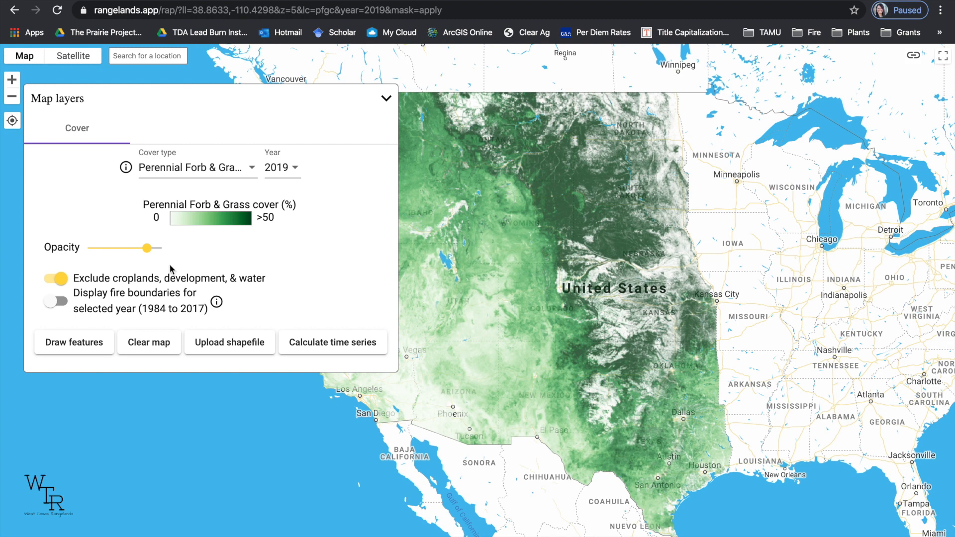
click(83, 59)
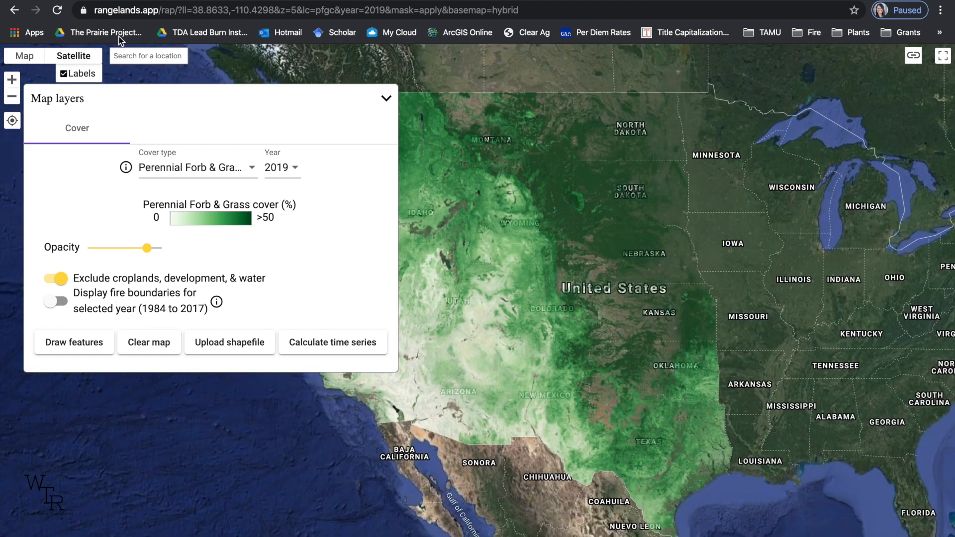
drag(146, 249, 91, 251)
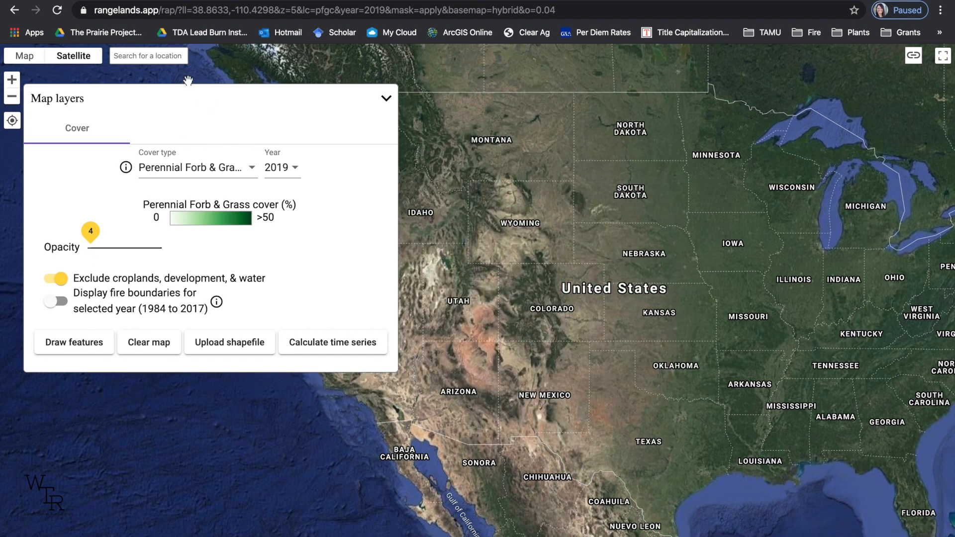
Search for Christoval, Texas and bring the rangeland northwest of the town into view.
click(172, 59)
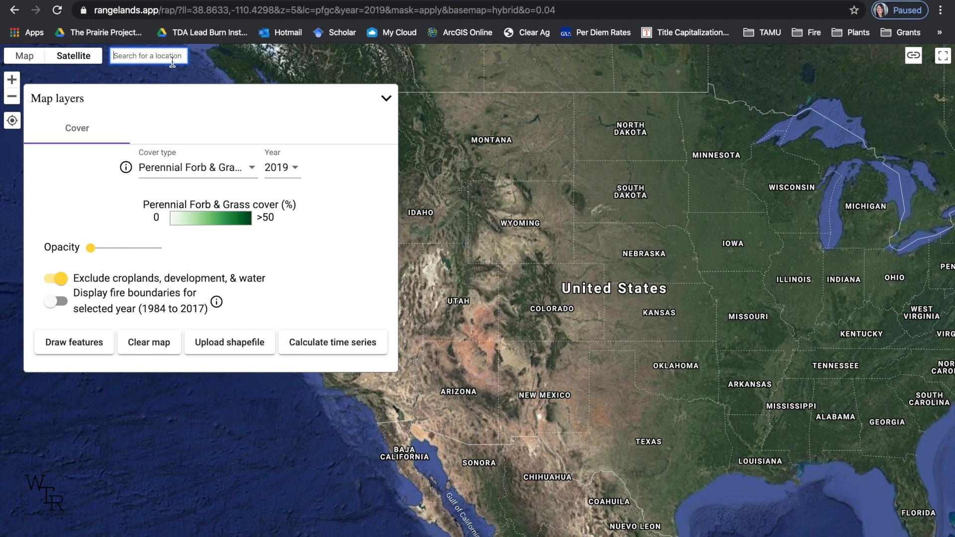
text(christoval, tex)
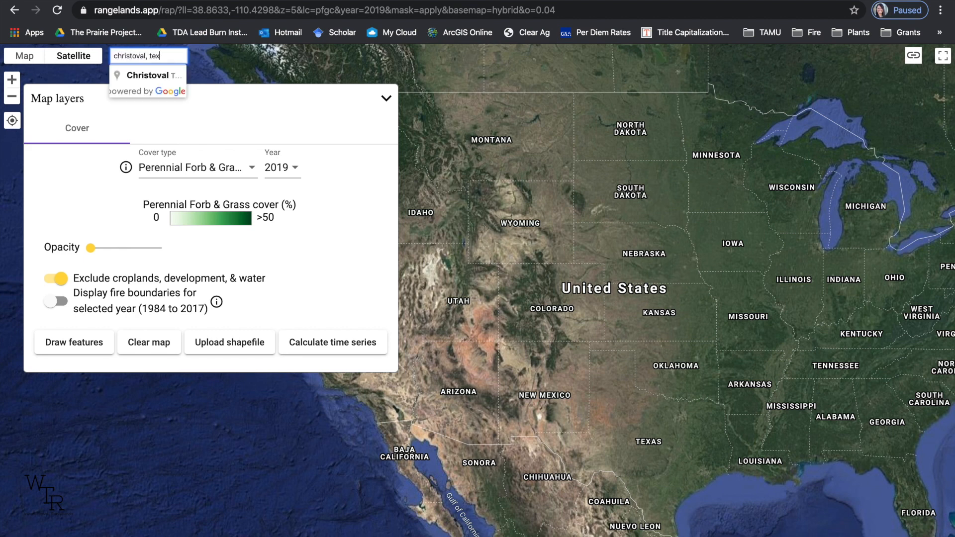
click(152, 74)
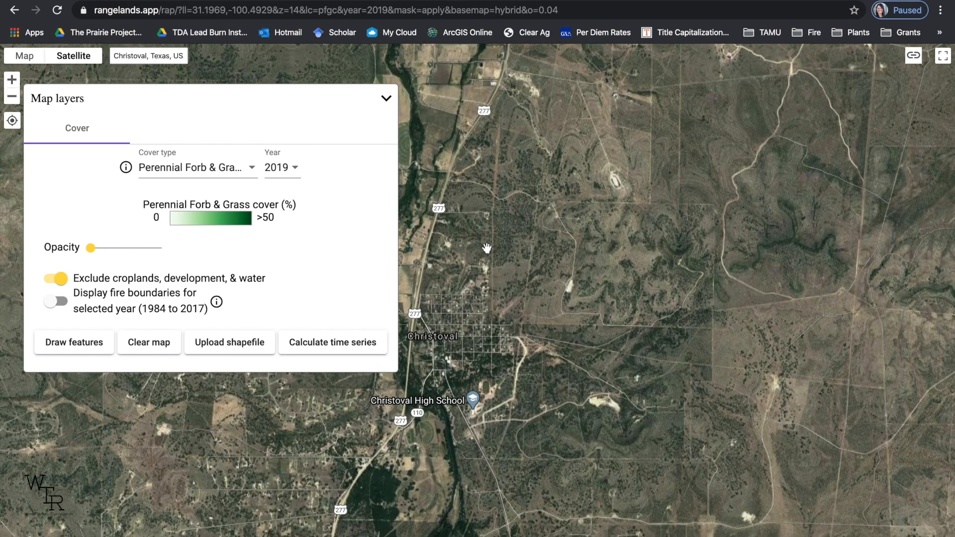
drag(515, 190, 762, 294)
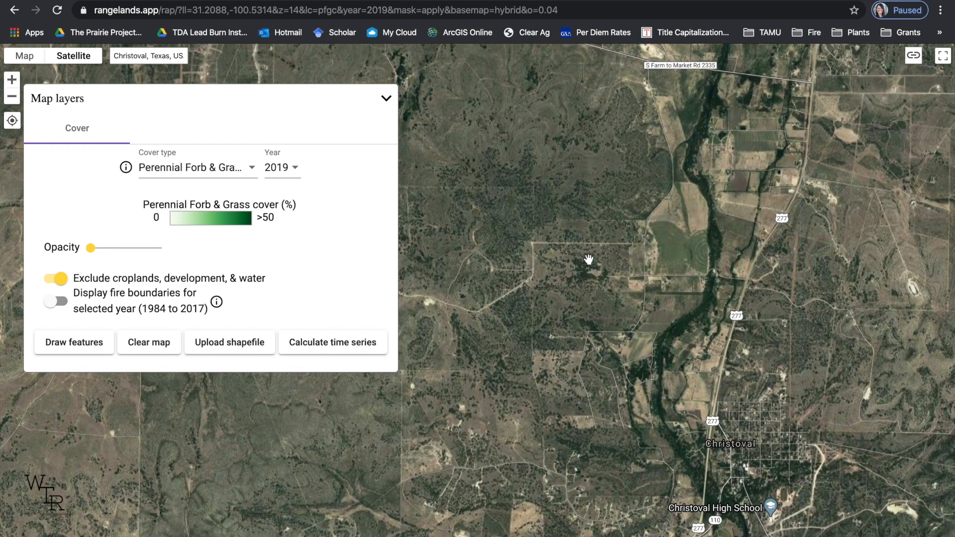
drag(601, 299, 564, 242)
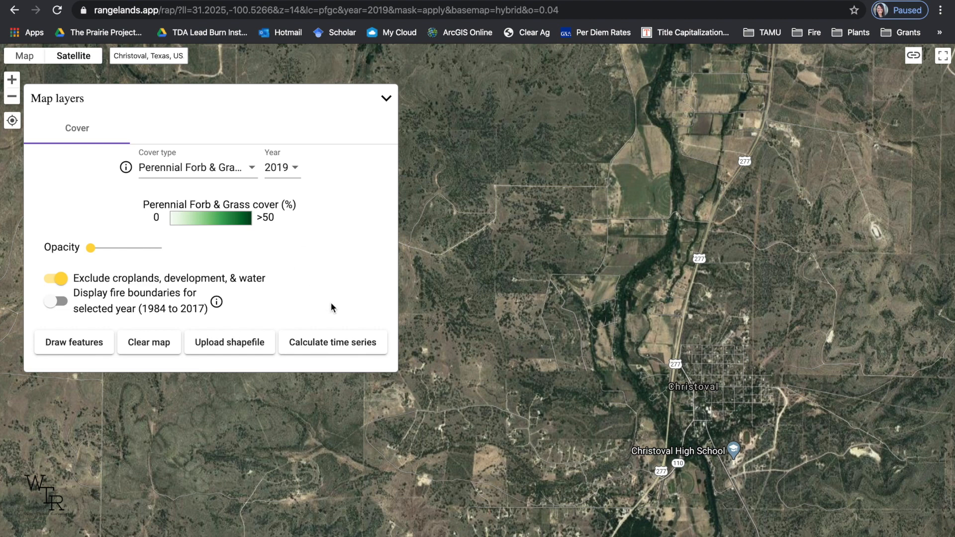
Set the cover type to Annual Forb & Grass cover and keep the year at 2019.
click(252, 172)
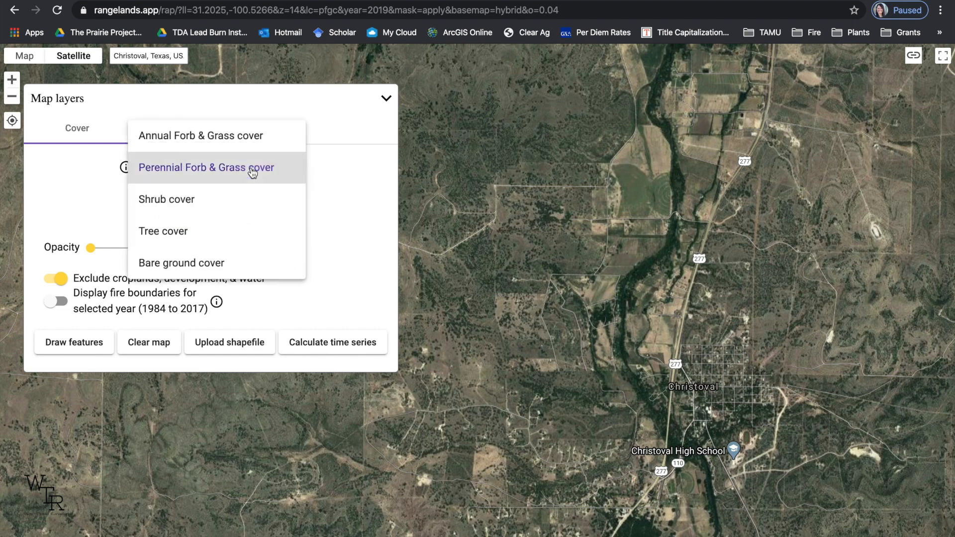
click(246, 145)
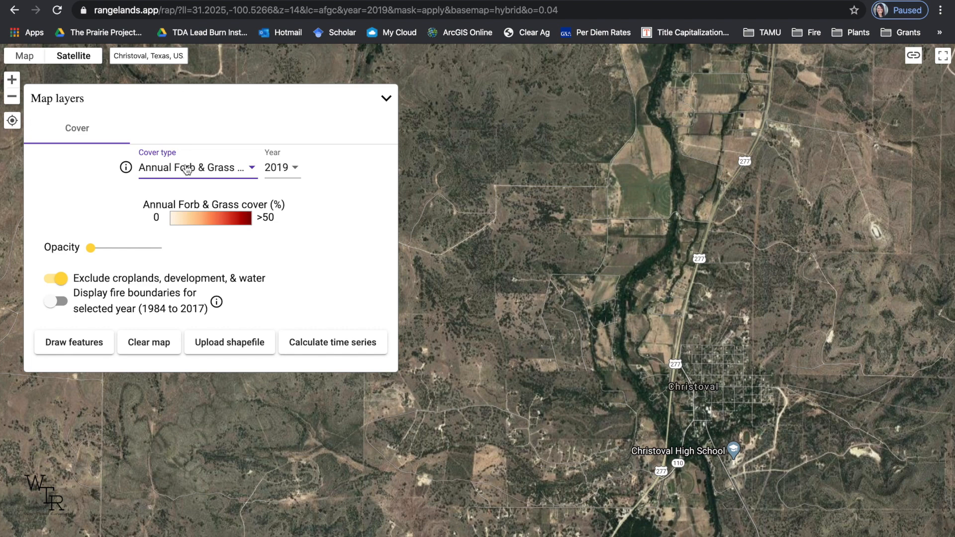
click(296, 169)
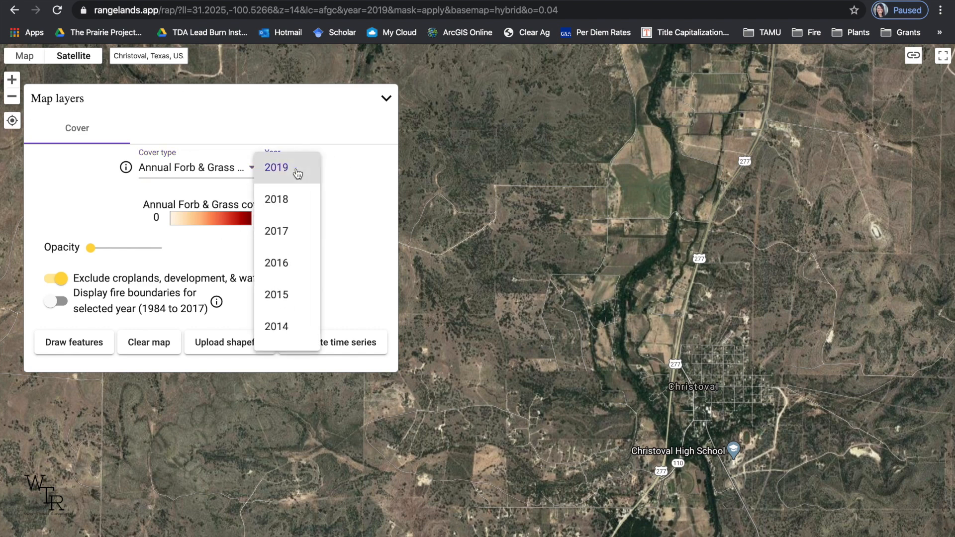
scroll(290, 324, down, 2)
scroll(292, 325, down, 2)
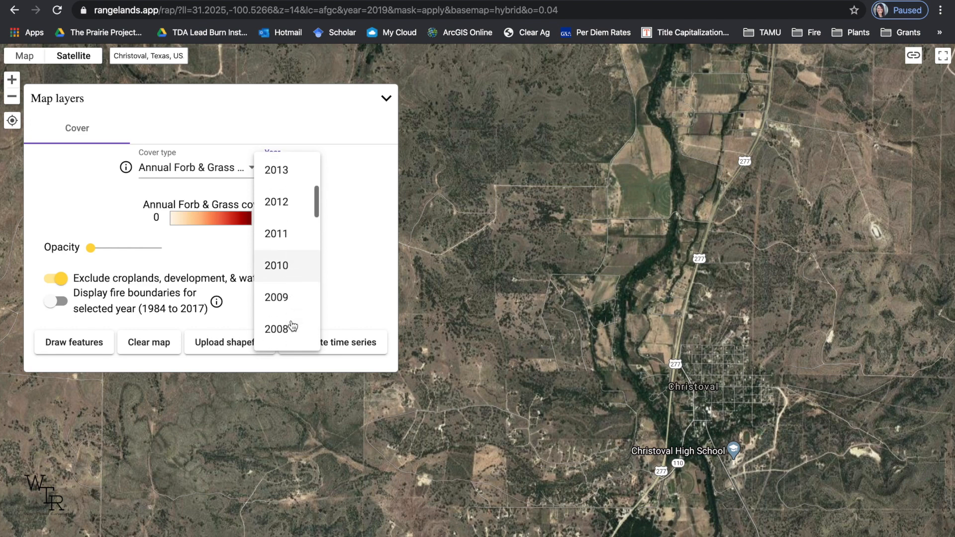
scroll(292, 324, up, 4)
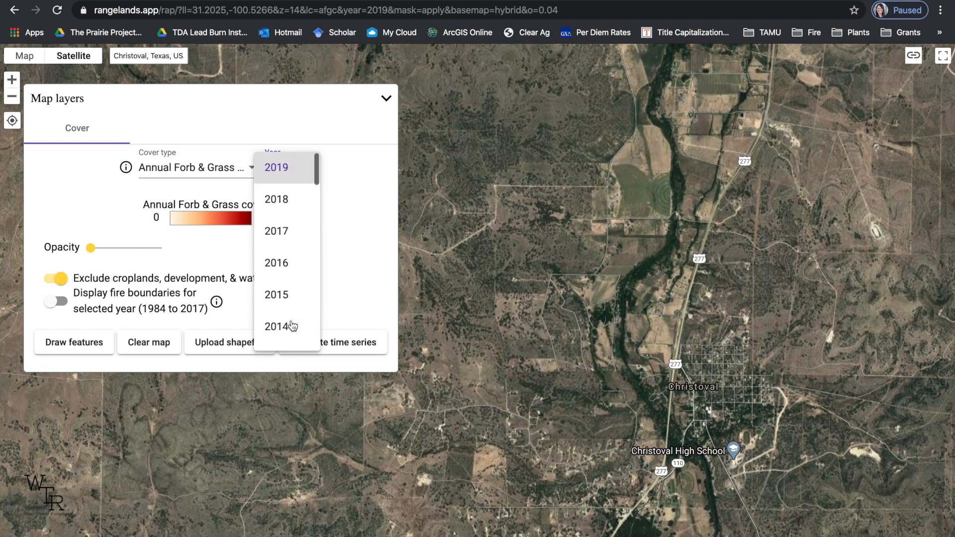
click(292, 179)
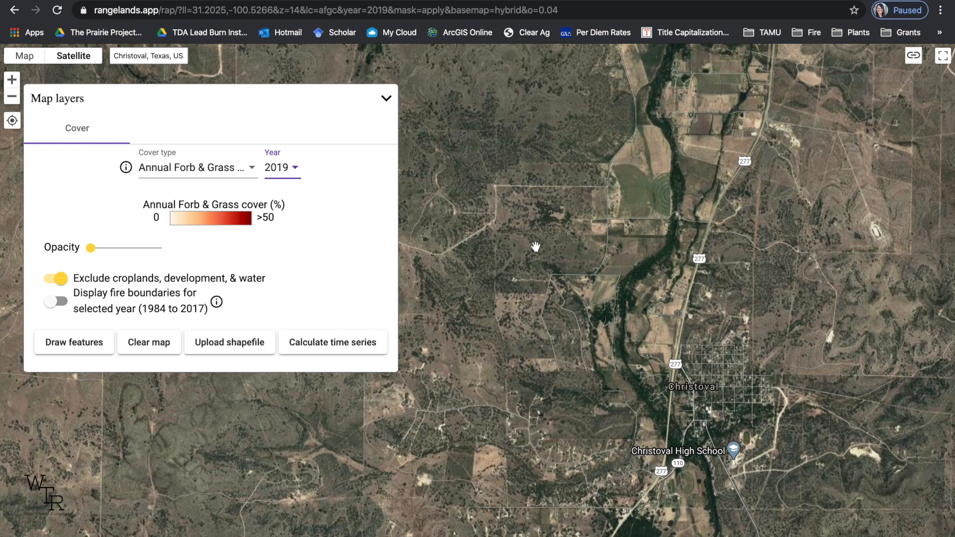
Draw a closed seven-cornered polygon around the pasture north of the straight dirt road that meets Kelly Rd and Kenley Rd.
click(12, 79)
drag(687, 112, 648, 303)
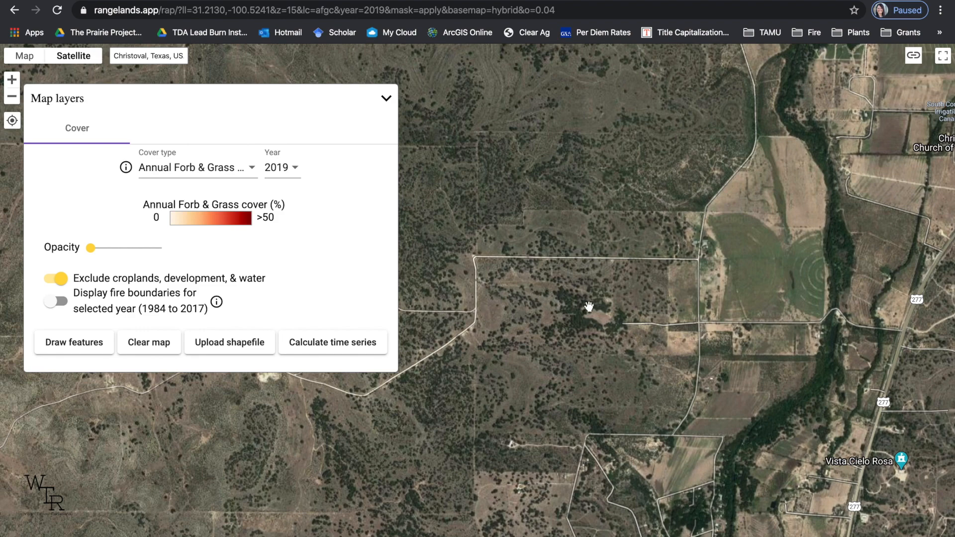
scroll(588, 306, up, 1)
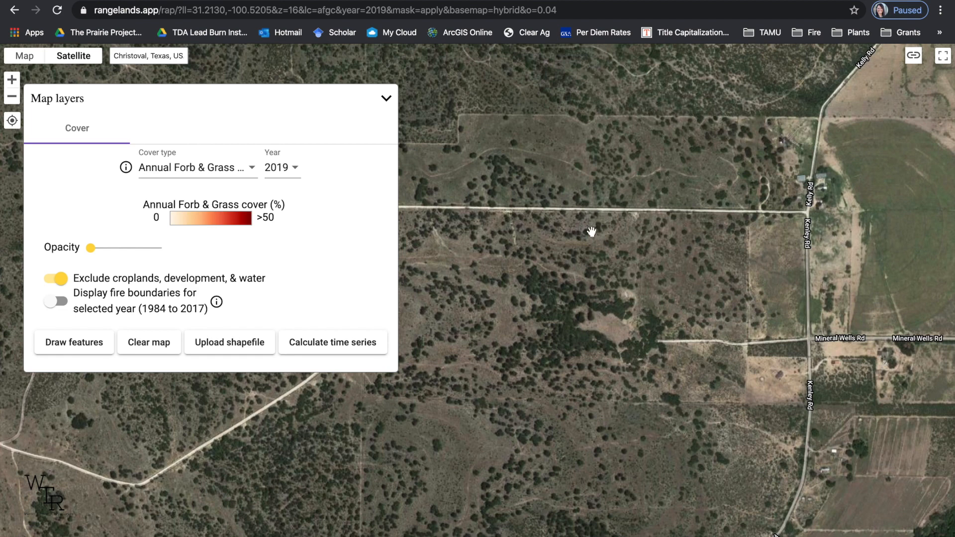
drag(593, 235, 640, 277)
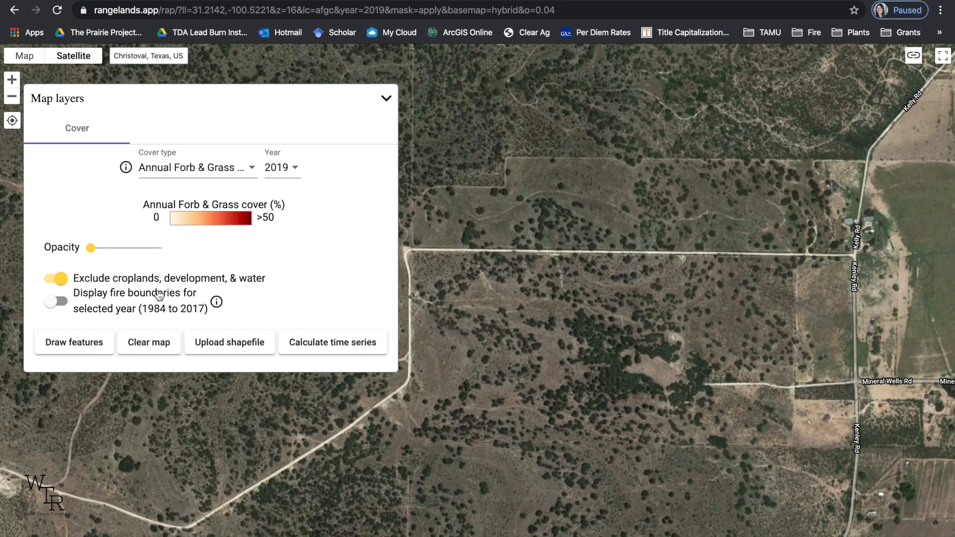
mouse_move(99, 286)
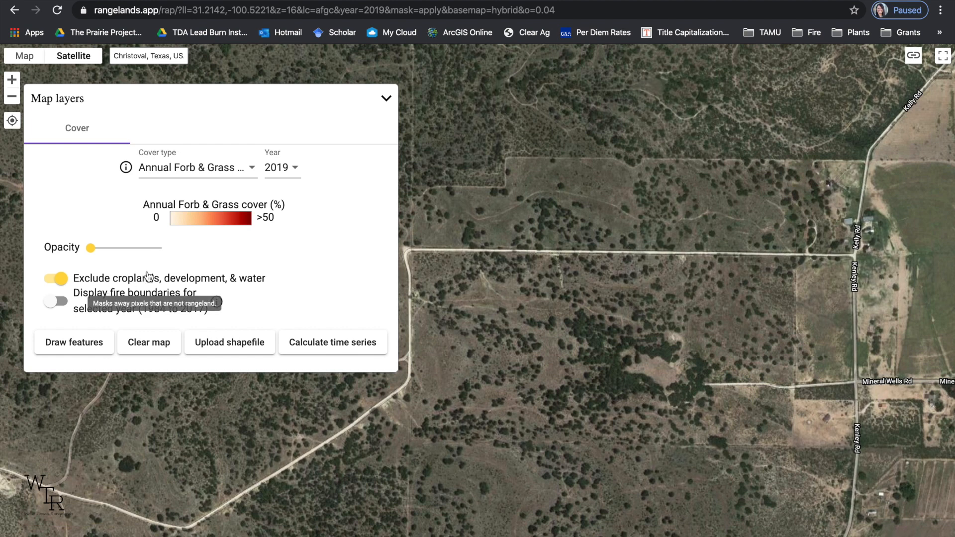
mouse_move(94, 69)
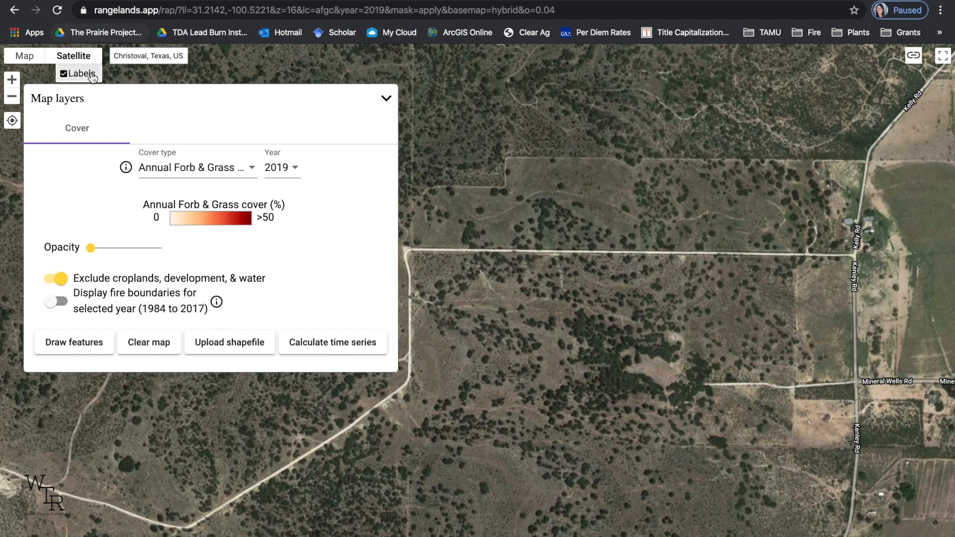
click(96, 350)
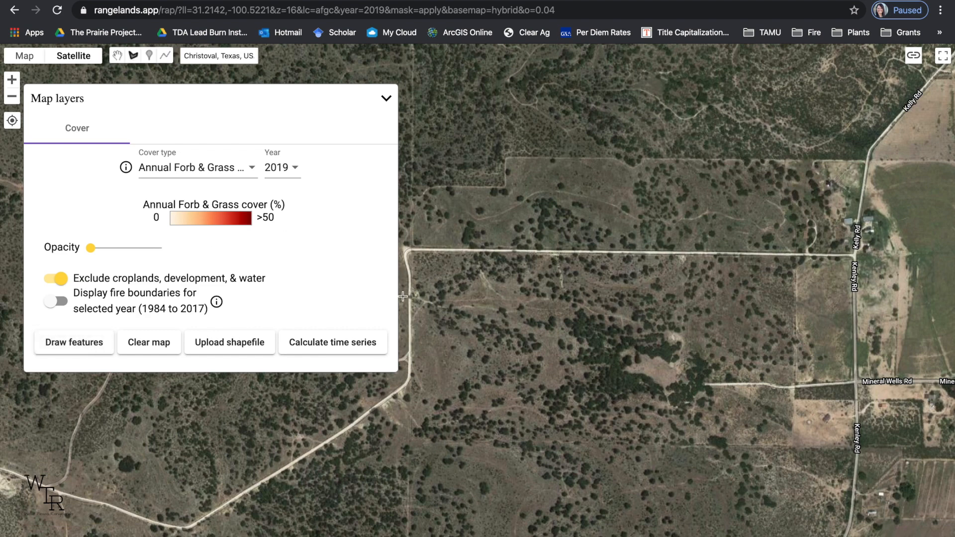
click(414, 199)
click(412, 247)
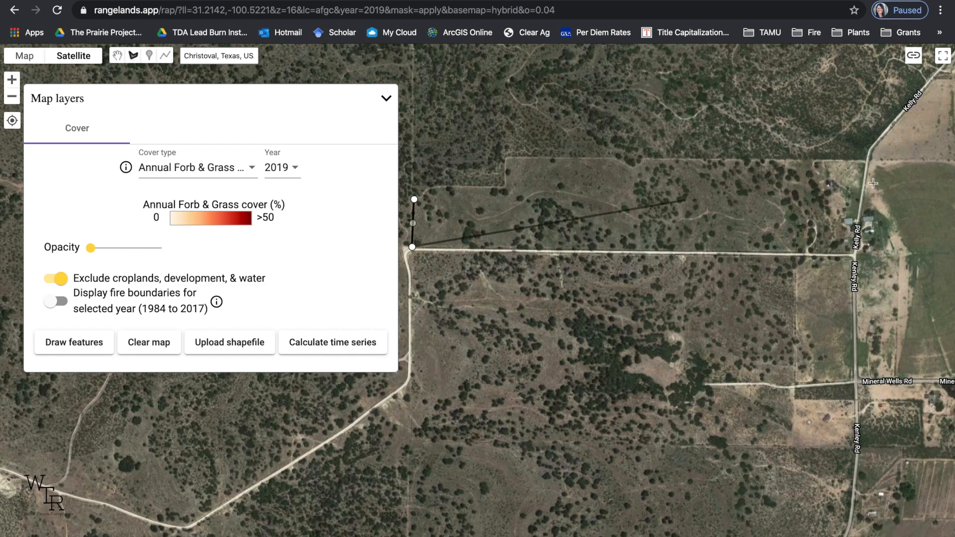
click(796, 255)
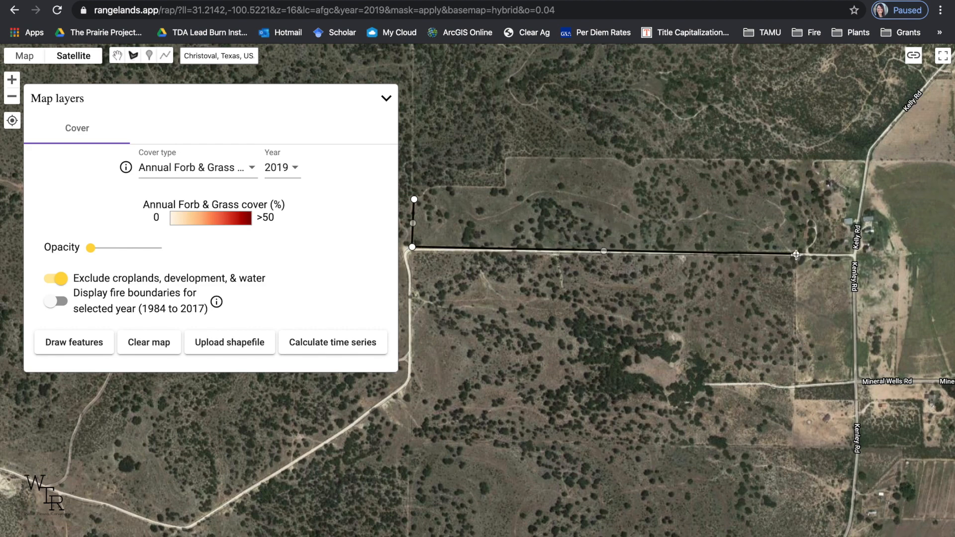
click(809, 162)
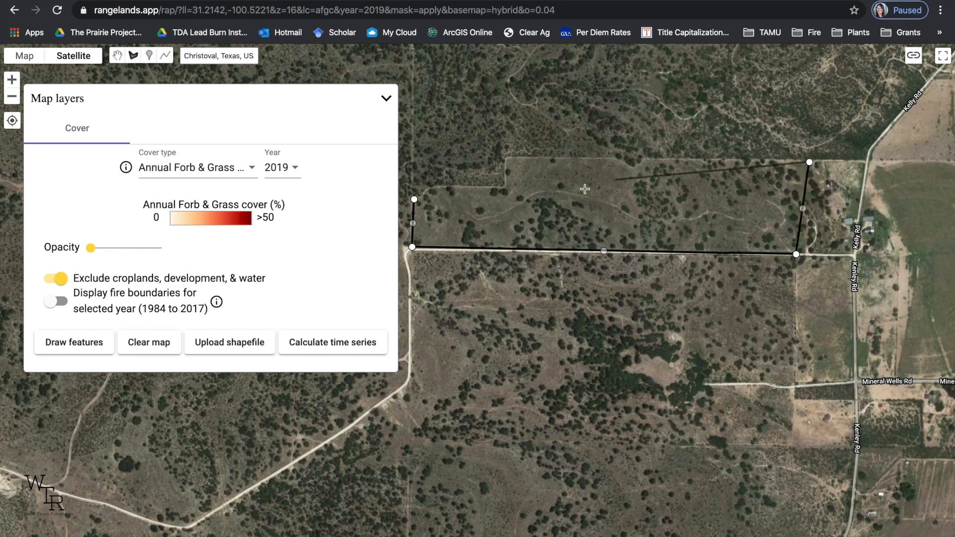
click(504, 157)
click(504, 185)
click(429, 186)
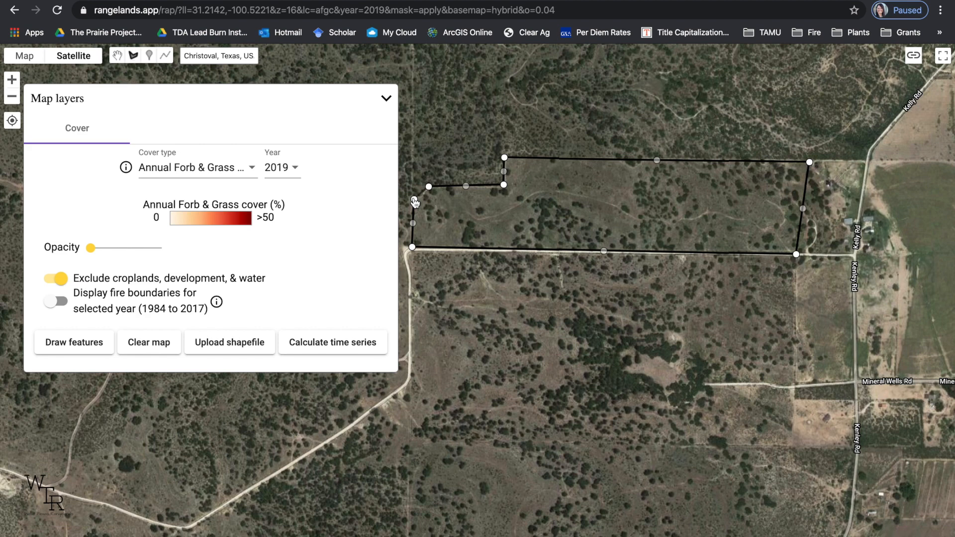
click(414, 201)
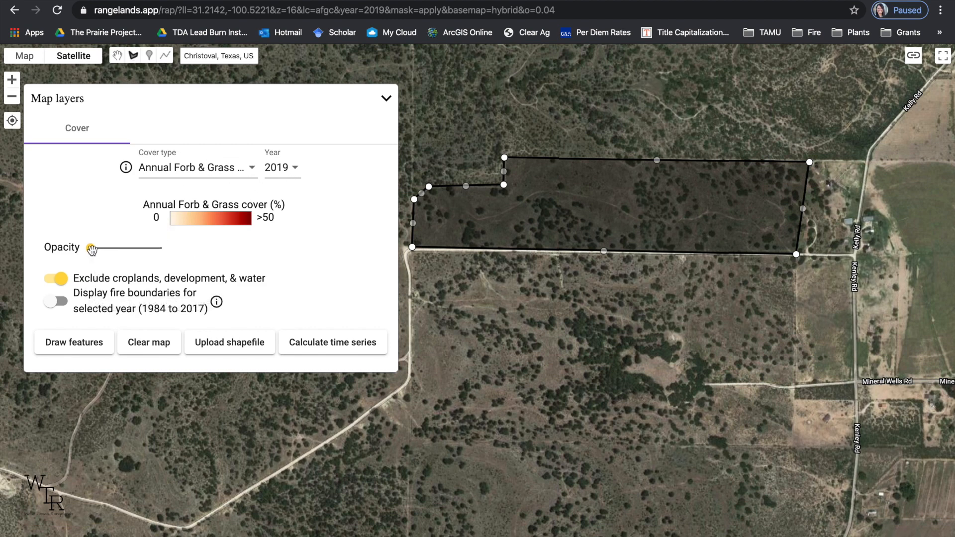
Raise the cover layer's opacity to 67 and calculate the time series for the drawn pasture.
drag(92, 250, 118, 246)
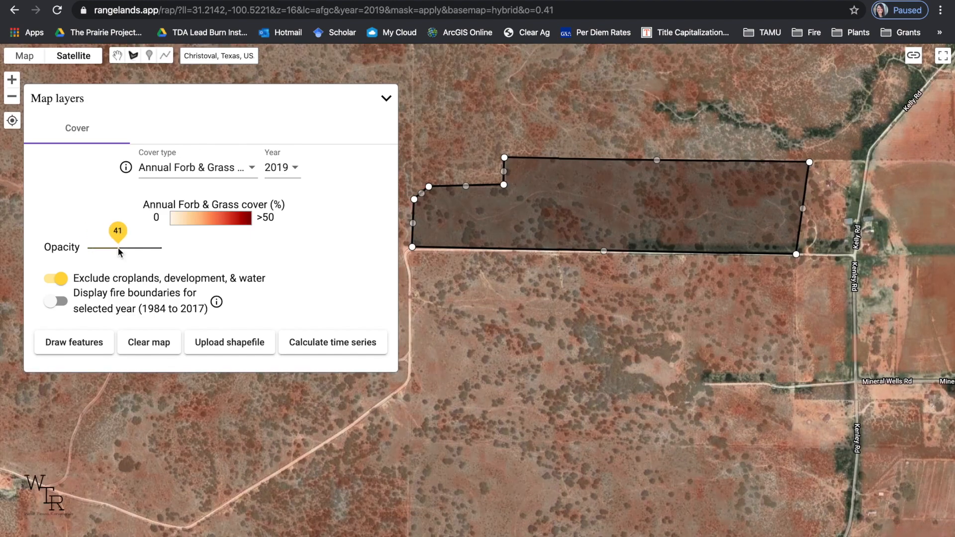
drag(118, 246, 137, 247)
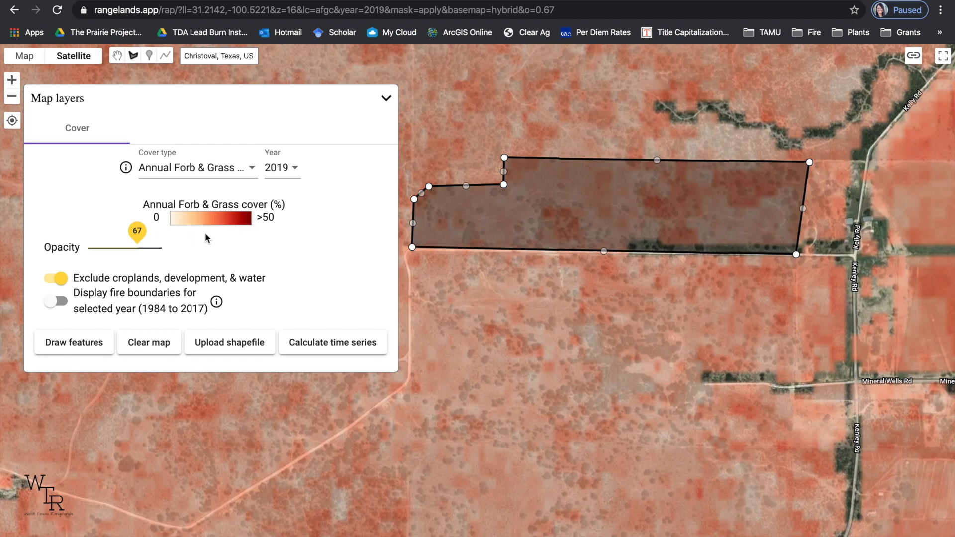
click(319, 347)
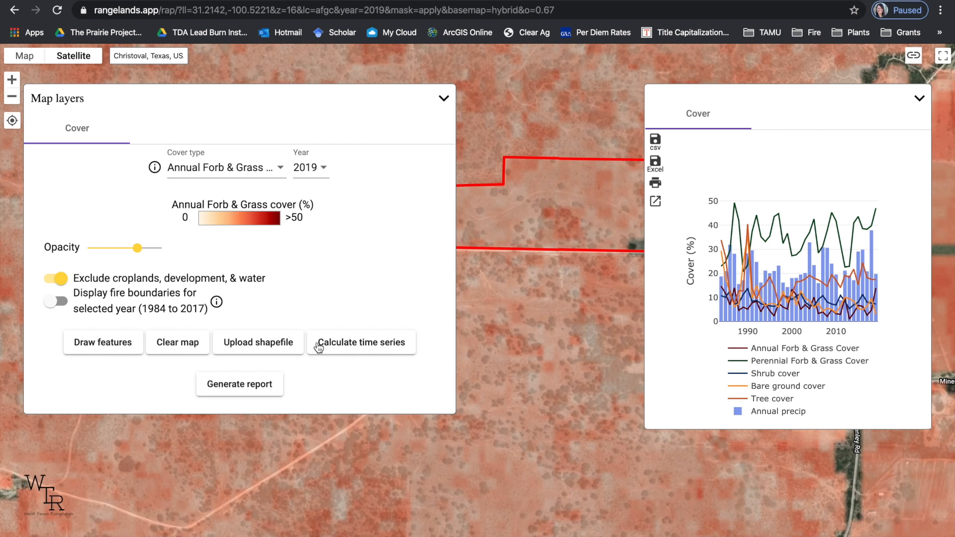
Enlarge the cover chart and limit it to Perennial Forb & Grass Cover, Annual precip and Tree cover.
click(656, 202)
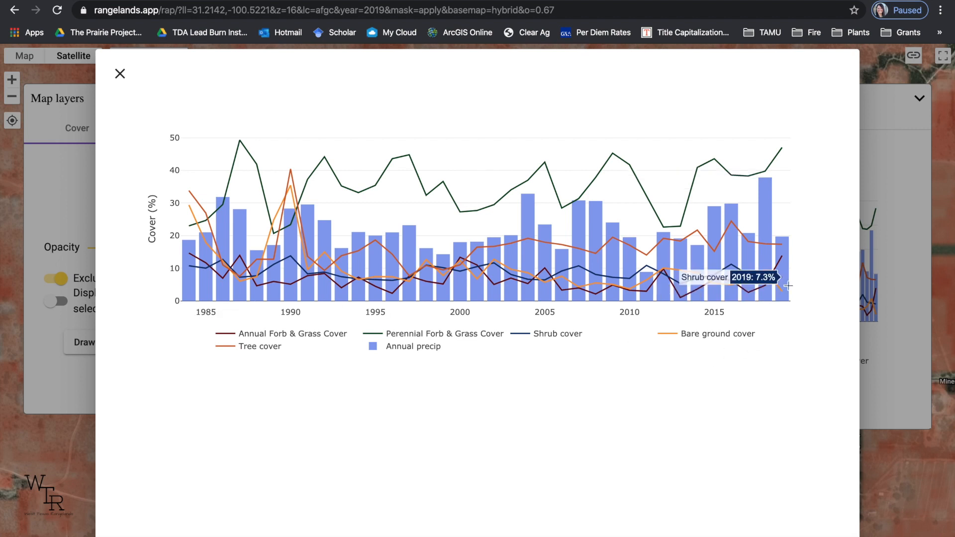
mouse_move(786, 289)
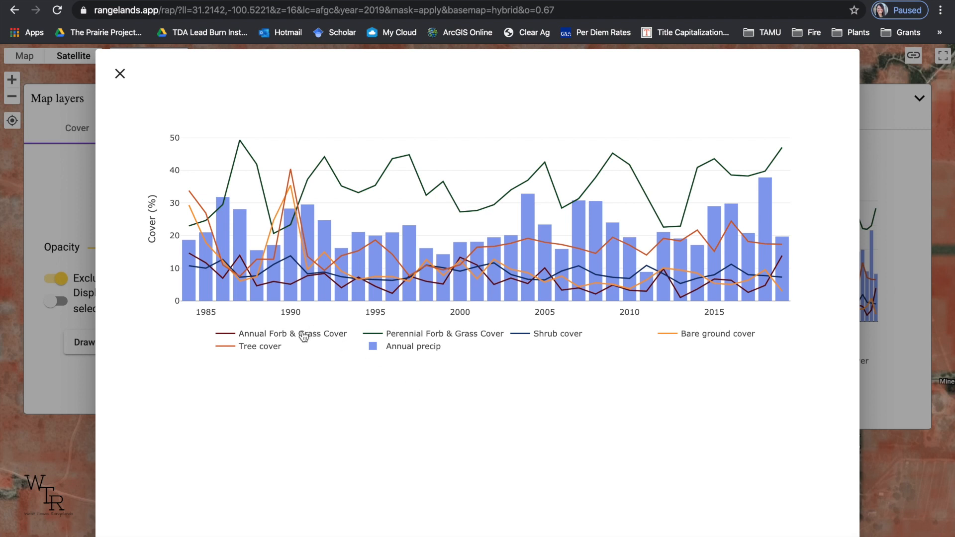
click(259, 339)
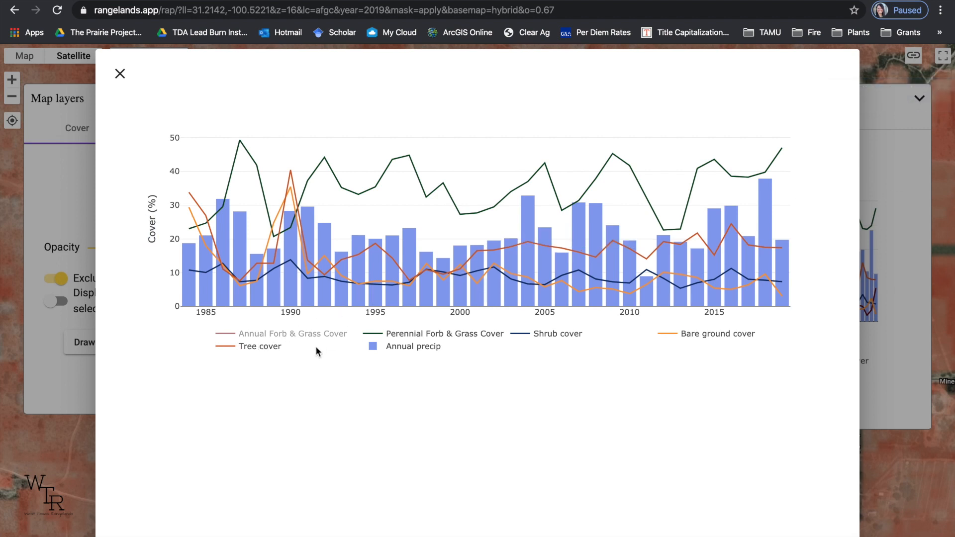
double_click(441, 336)
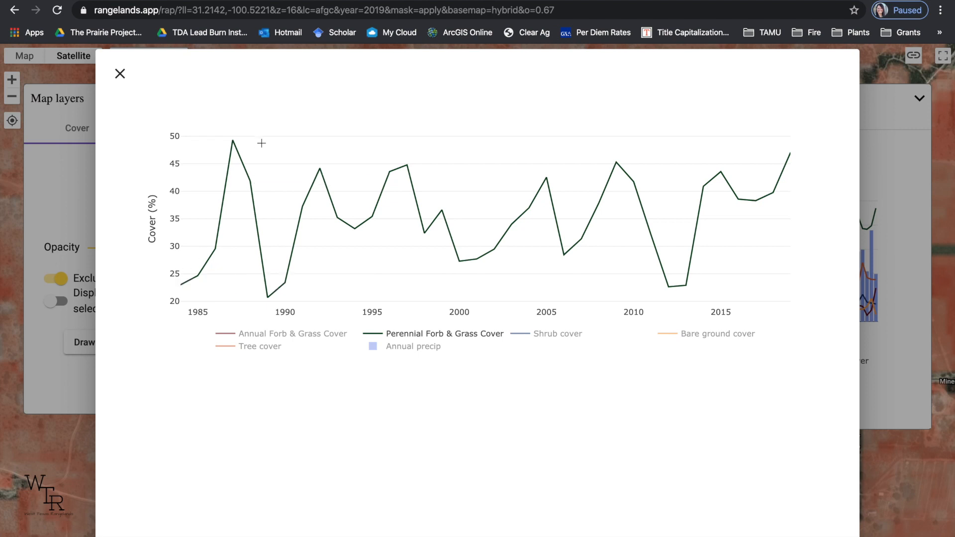
click(421, 348)
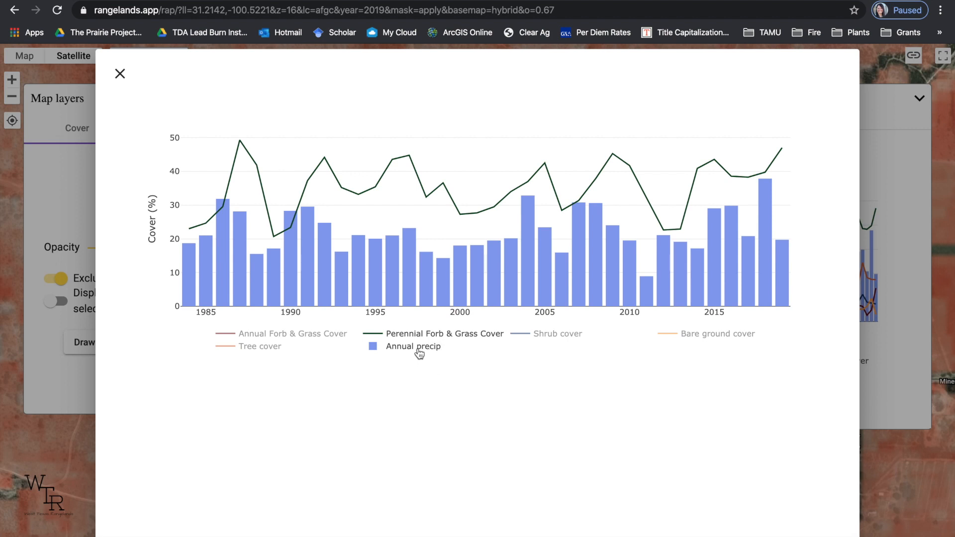
click(250, 350)
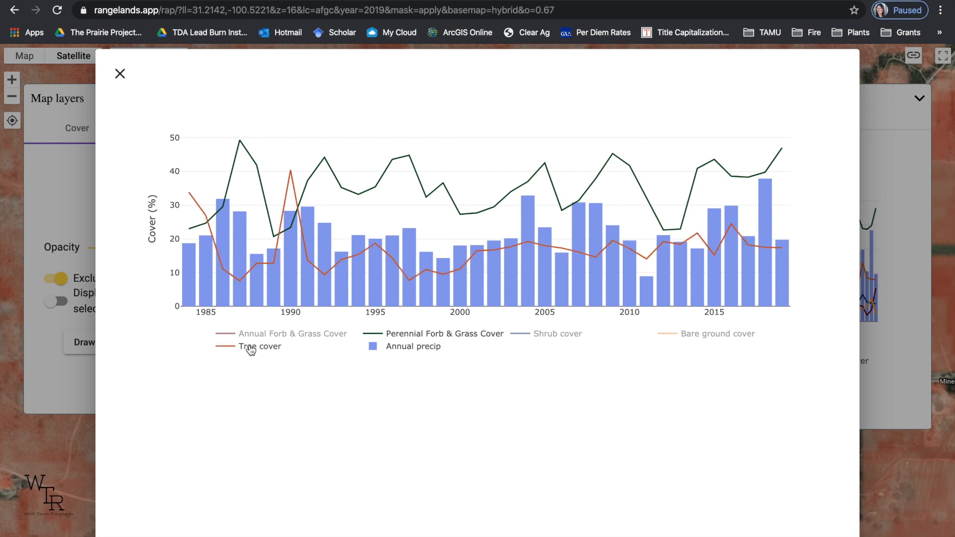
Hide Perennial Forb & Grass Cover and Annual precip in the enlarged chart and examine the Tree cover trend alone.
click(427, 336)
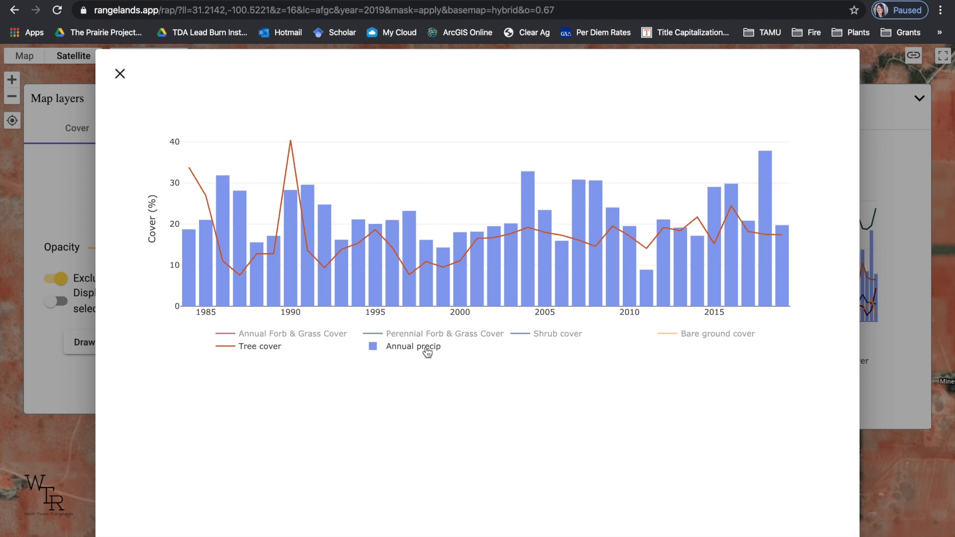
click(427, 350)
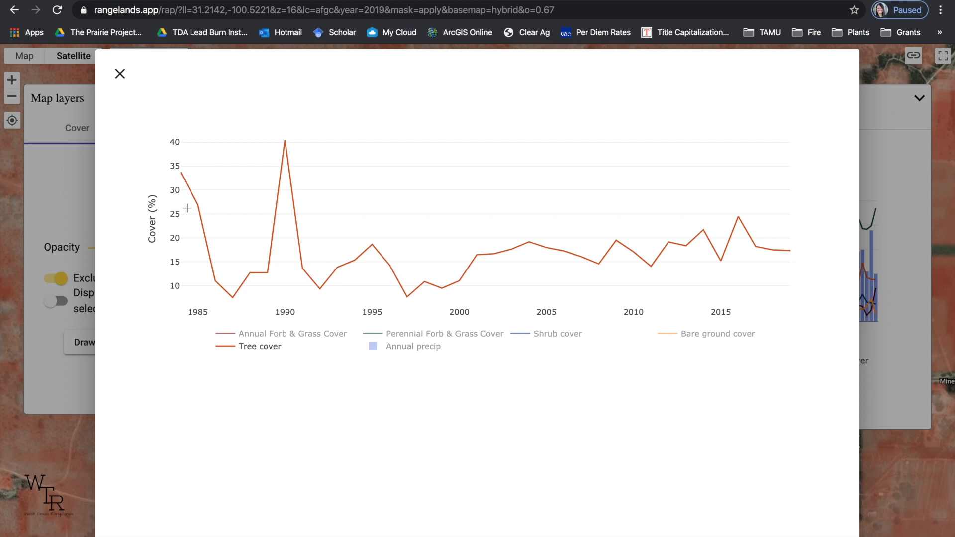
mouse_move(287, 143)
mouse_move(378, 260)
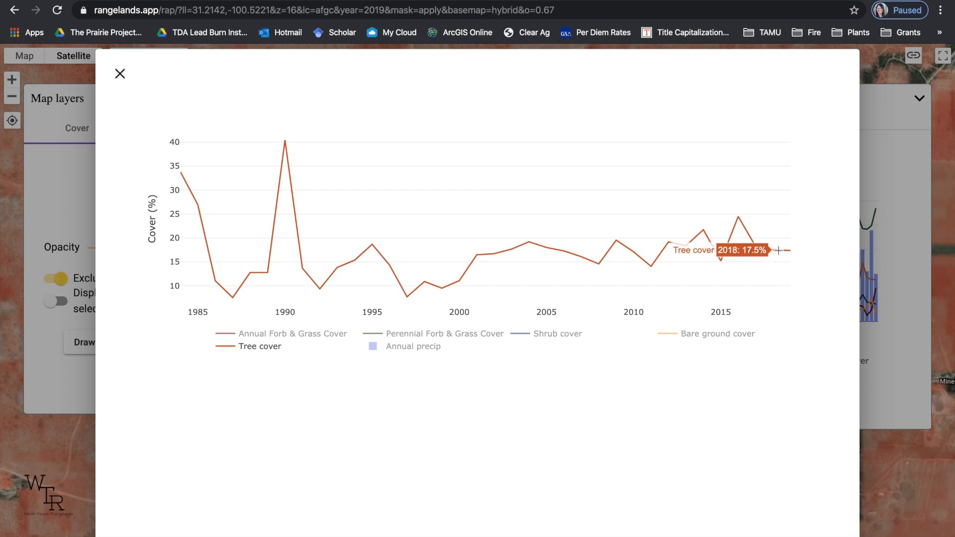
Show Shrub cover and Annual precip alongside Tree cover, compare them around 2007, and close the enlarged chart.
click(556, 340)
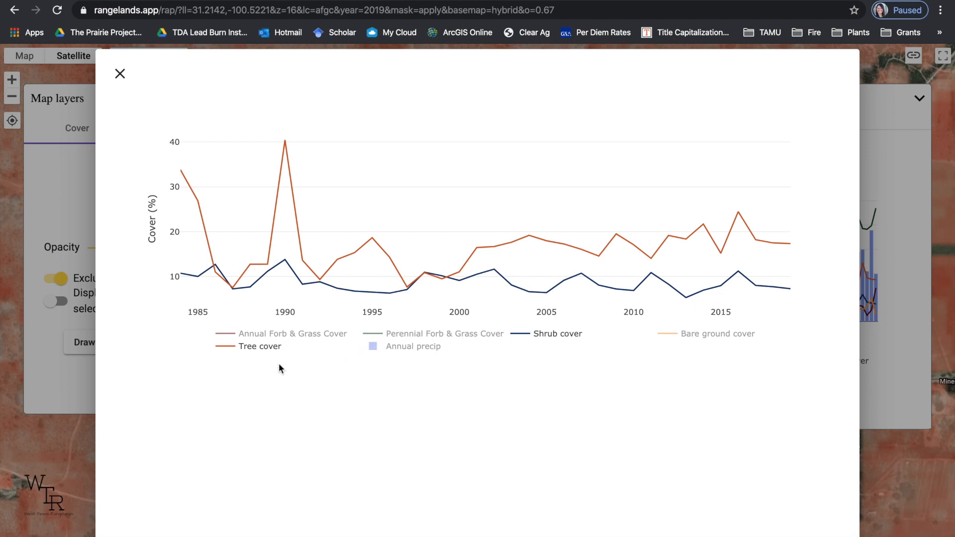
click(399, 347)
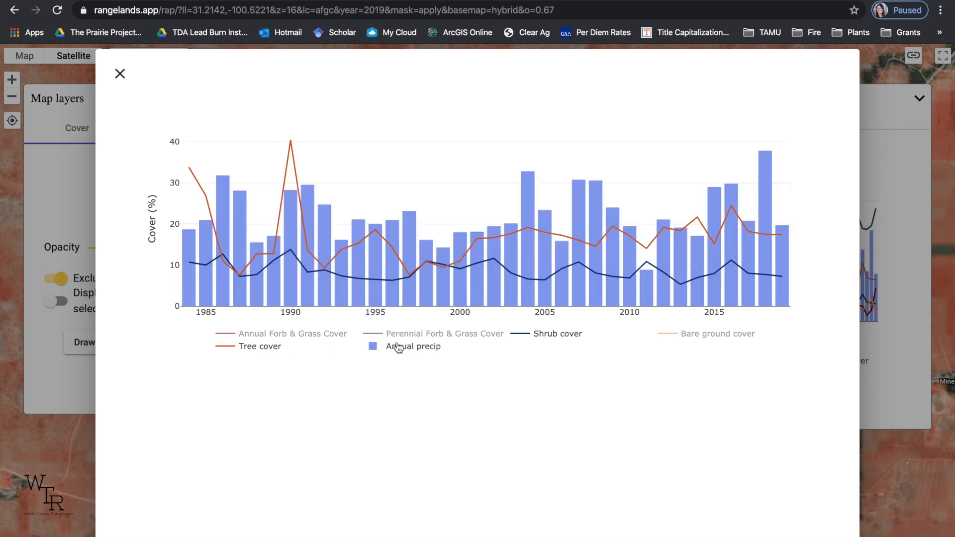
mouse_move(575, 186)
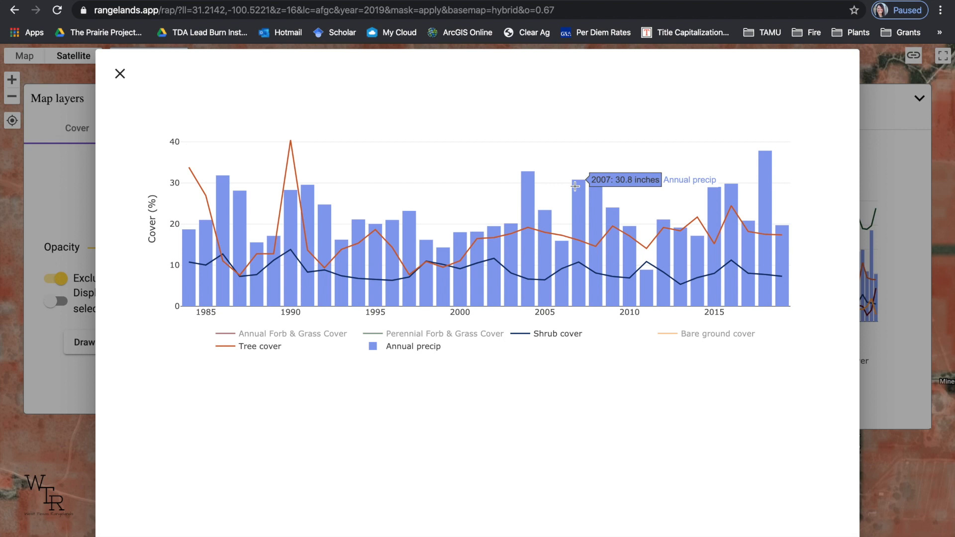
key(Escape)
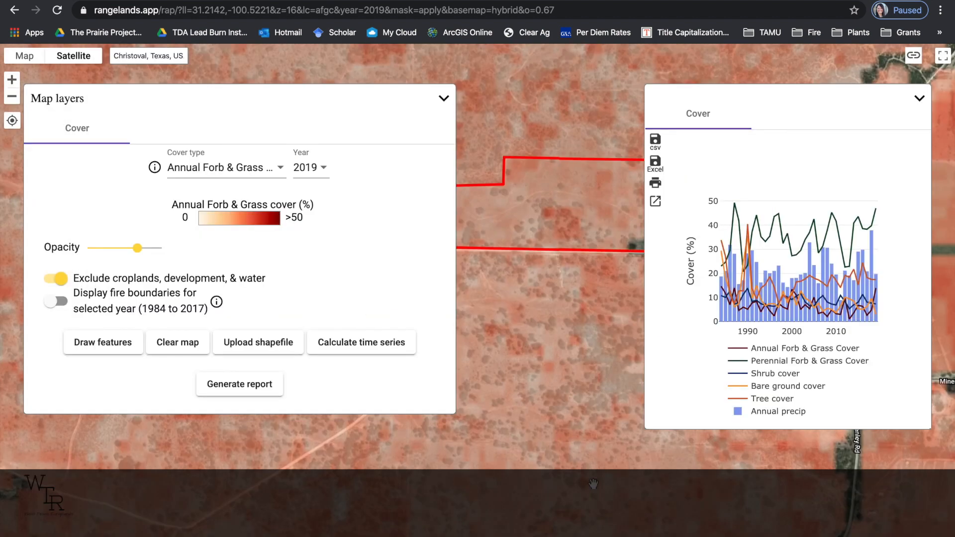
Collapse the chart and create a report for the pasture with the title Continuous Vegetation Cover.
click(919, 100)
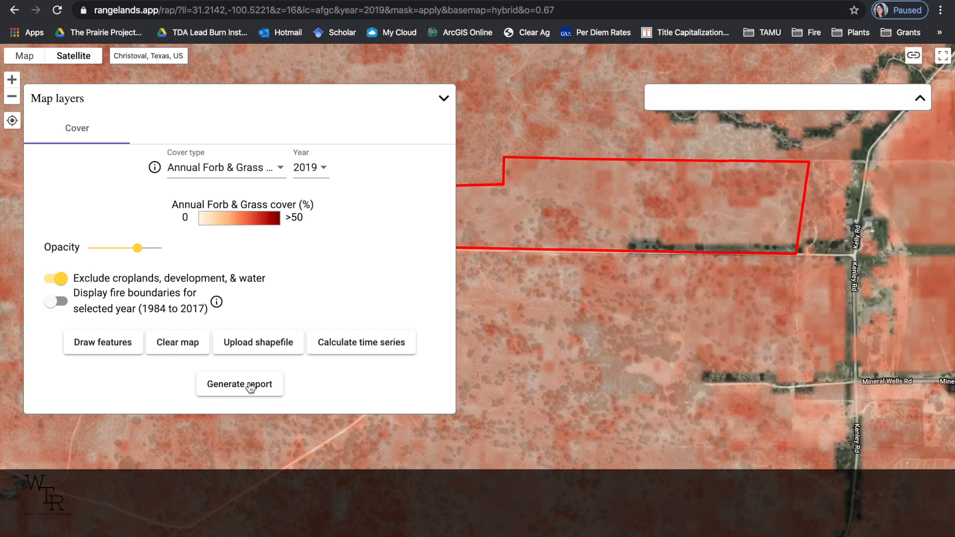
click(250, 387)
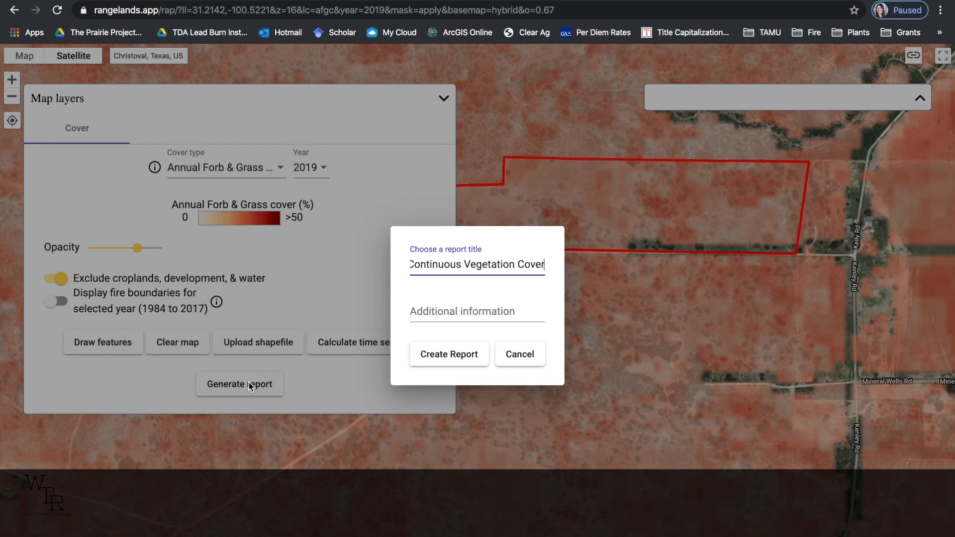
click(445, 354)
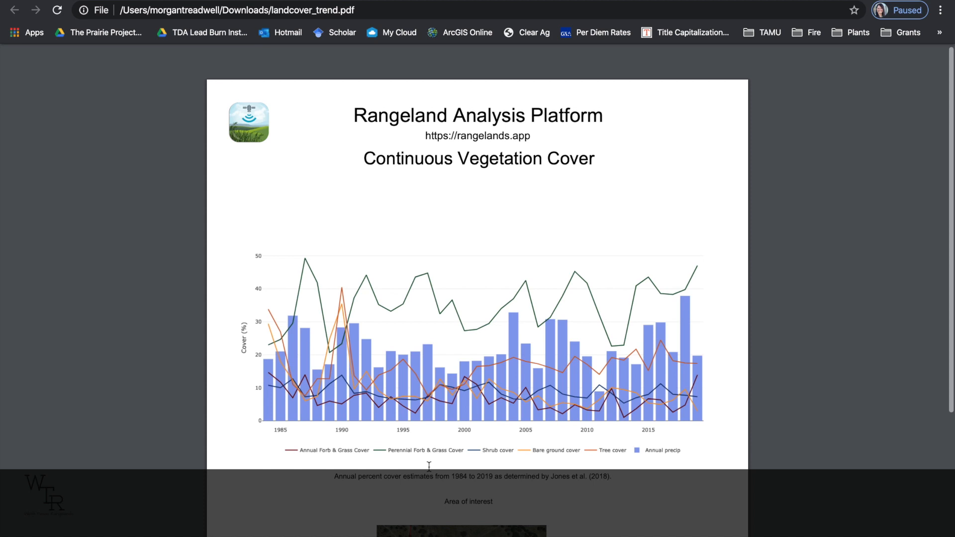
Review the landcover_trend.pdf report down to its area of interest map and return to the Rangeland Analysis Platform.
scroll(429, 468, down, 1)
scroll(429, 466, down, 4)
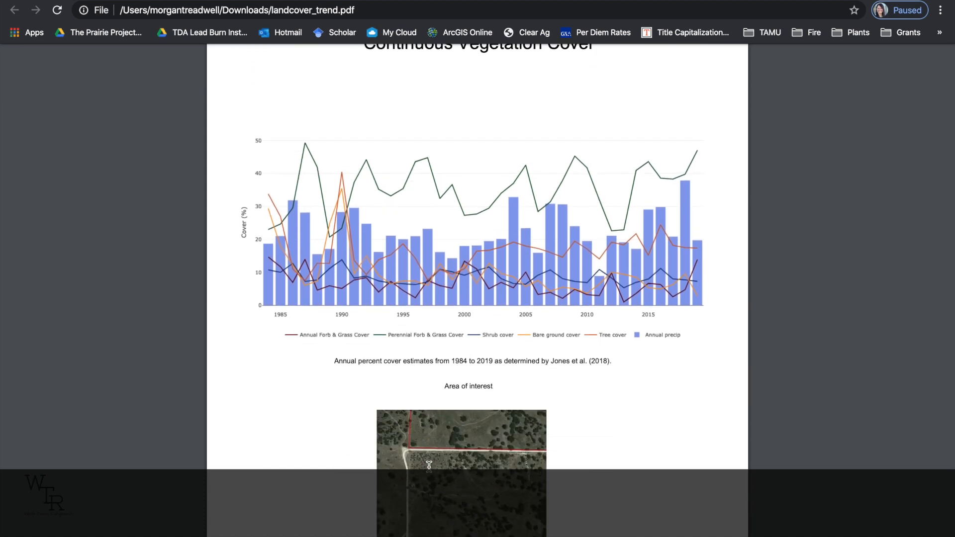
scroll(429, 466, down, 4)
scroll(429, 466, up, 1)
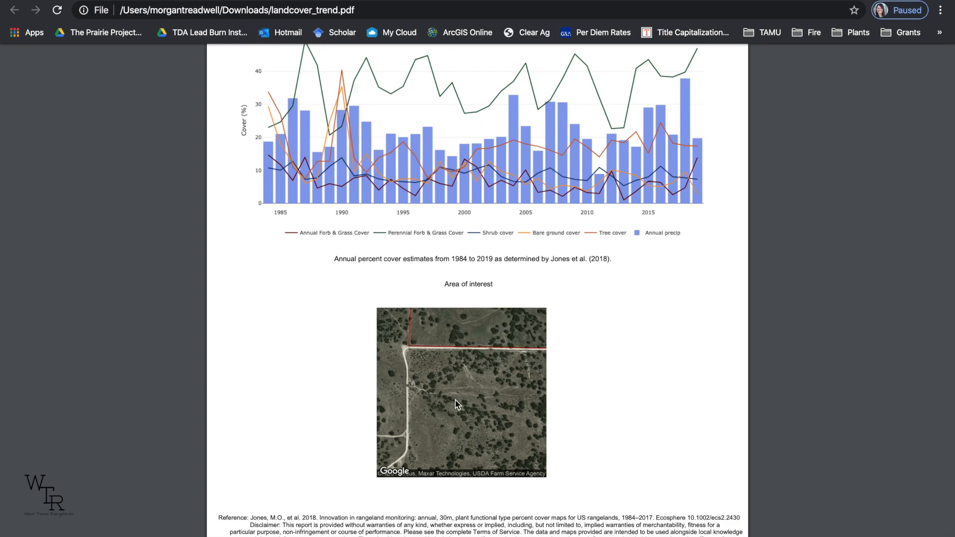
scroll(455, 404, up, 8)
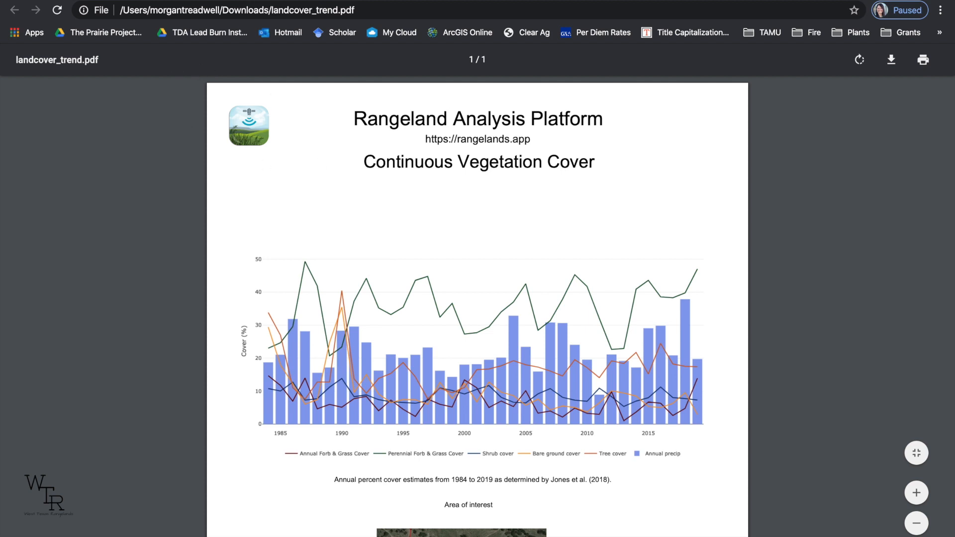
click(464, 1)
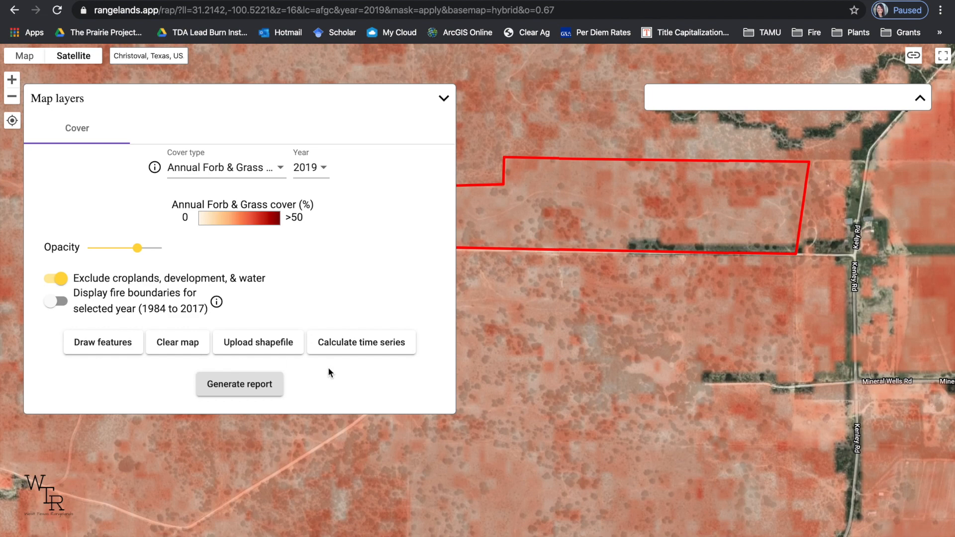
Clear the drawn pasture from the map and lower the cover layer's opacity to 3.
click(189, 351)
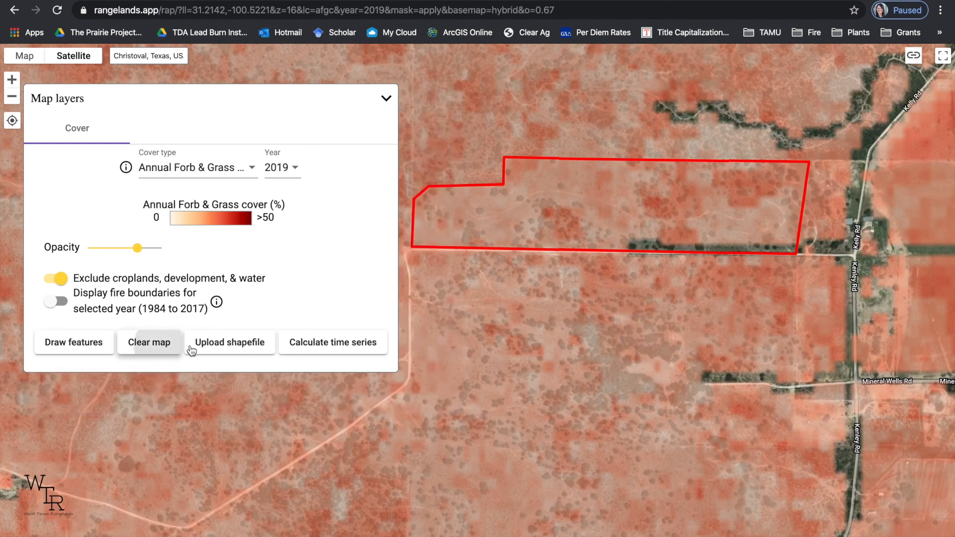
drag(137, 248, 90, 256)
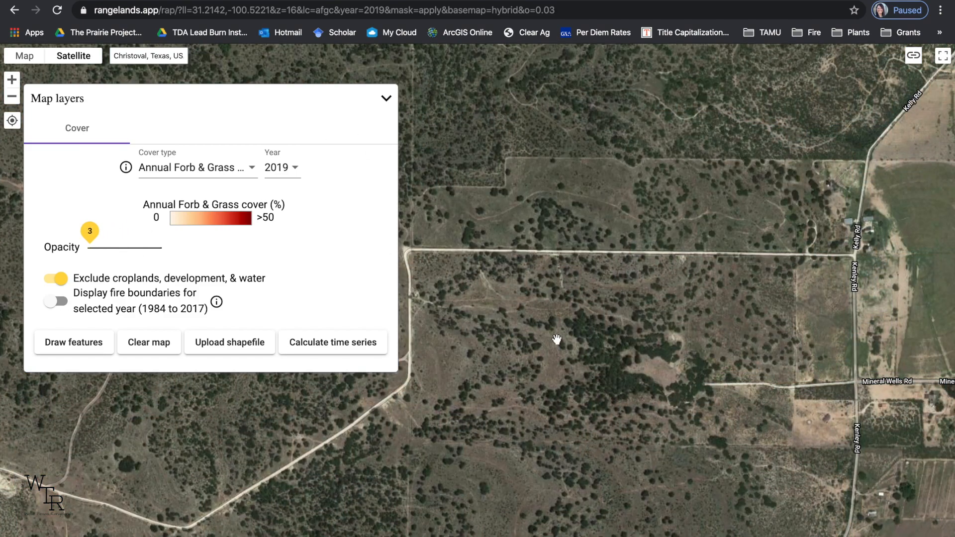
scroll(557, 339, down, 2)
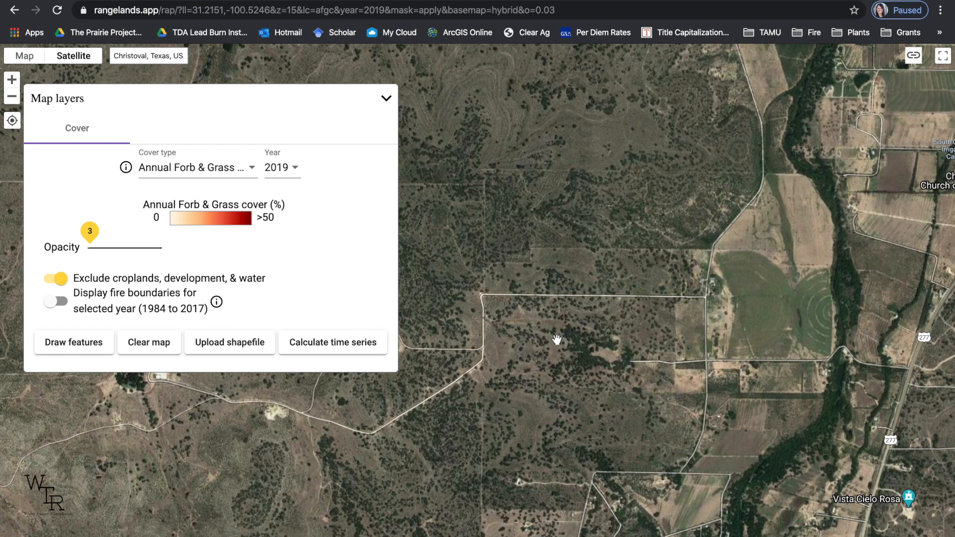
Display the fire boundaries for 2015 in the area south of Christoval.
click(66, 304)
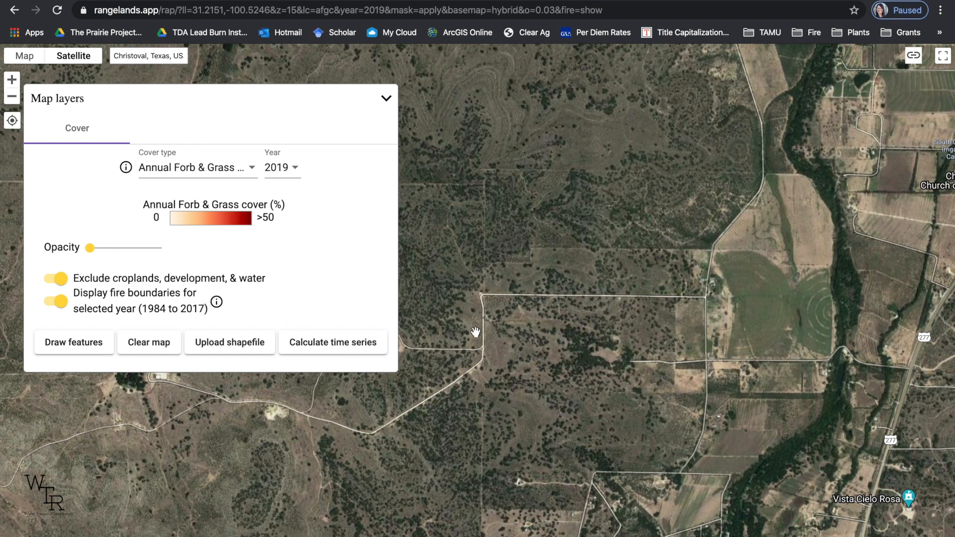
click(13, 97)
click(13, 98)
click(12, 98)
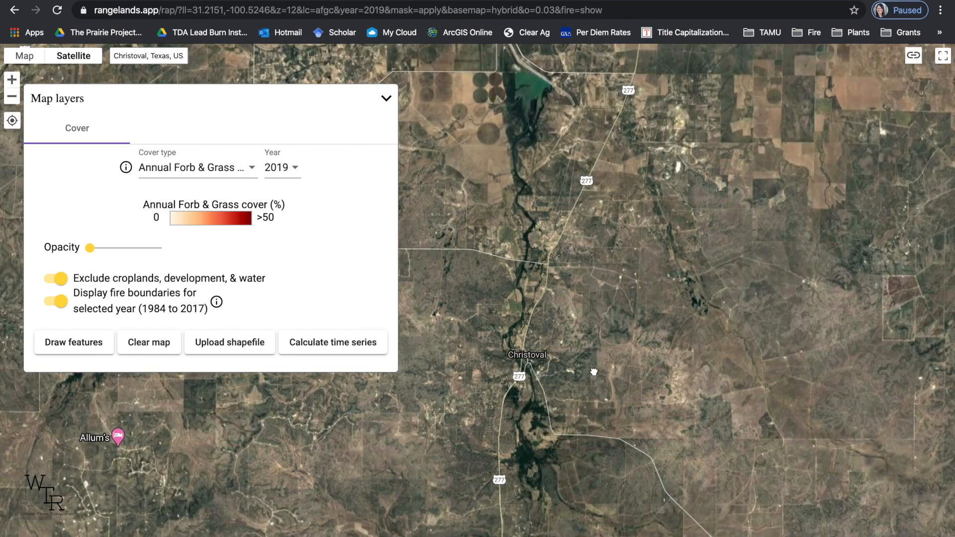
drag(593, 372, 585, 150)
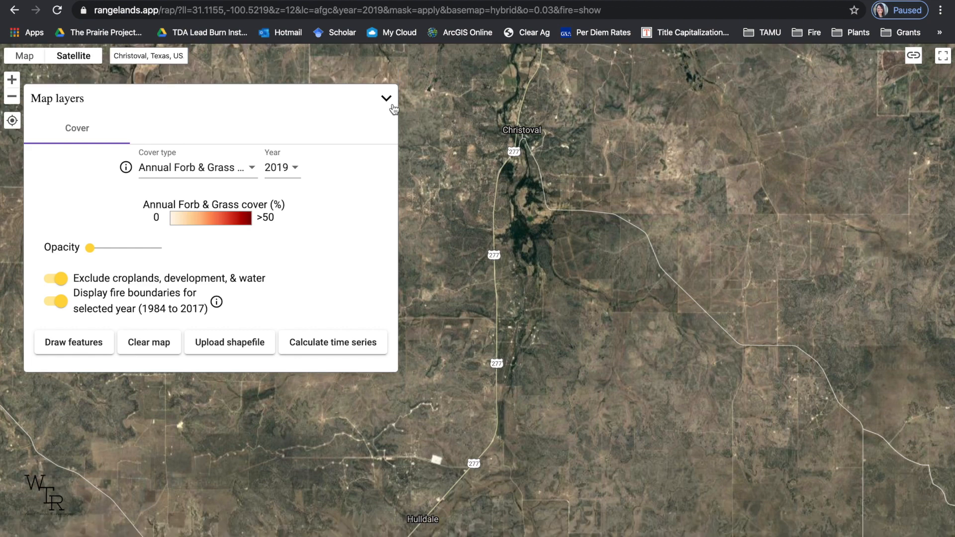
click(297, 169)
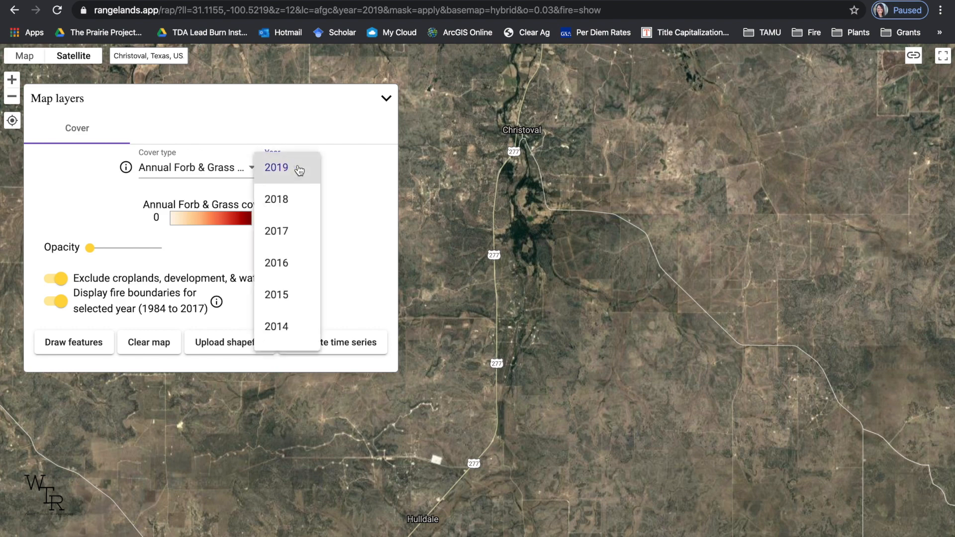
click(295, 298)
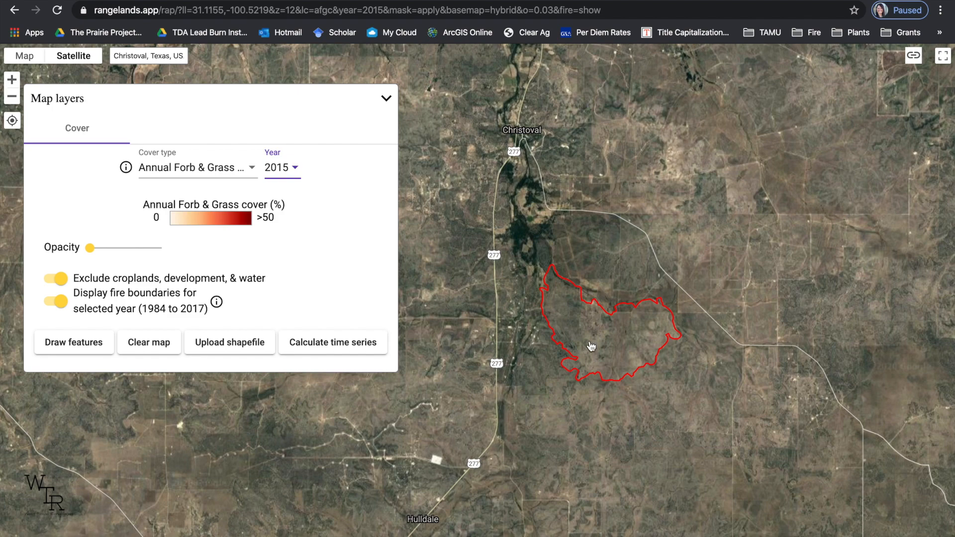
Calculate the time series for the Head of the River Ranch fire boundary and expand its cover chart.
double_click(591, 347)
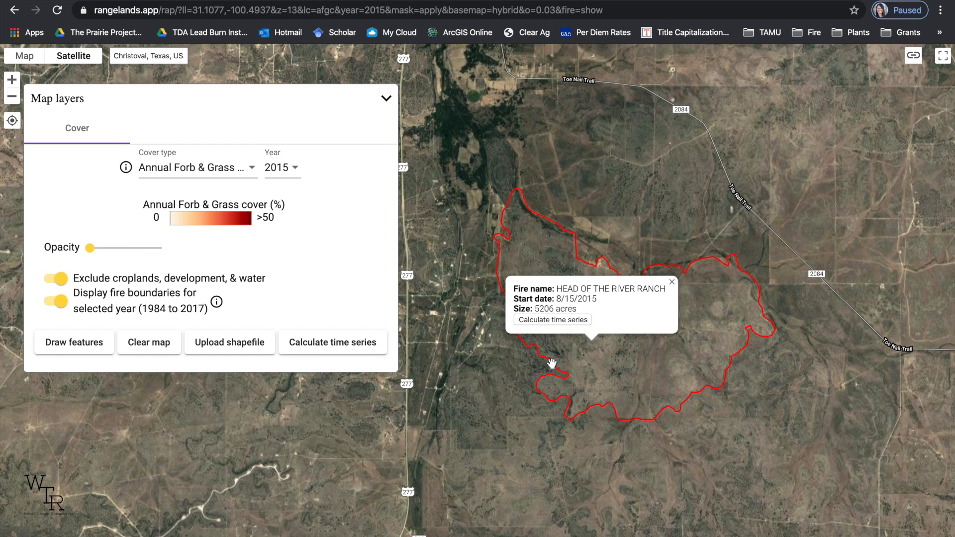
click(555, 321)
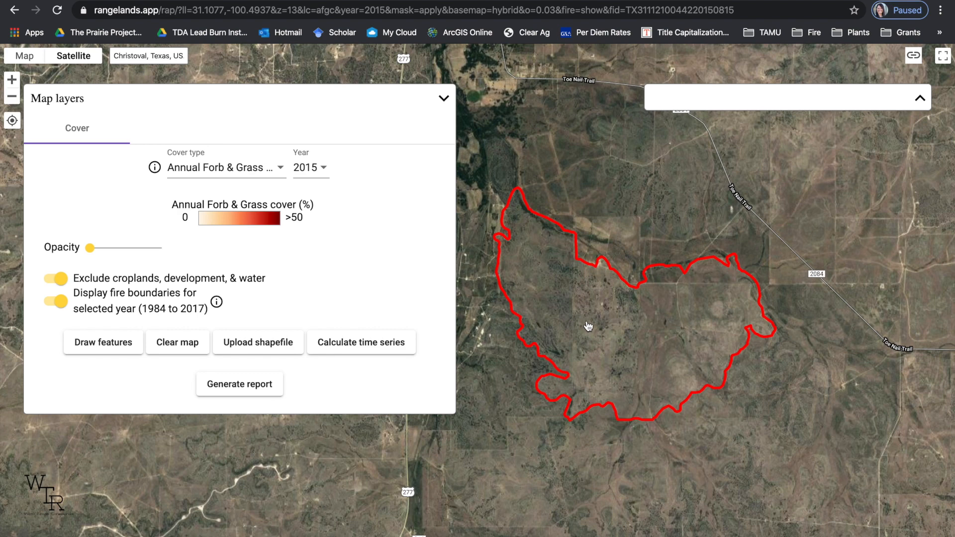
click(587, 323)
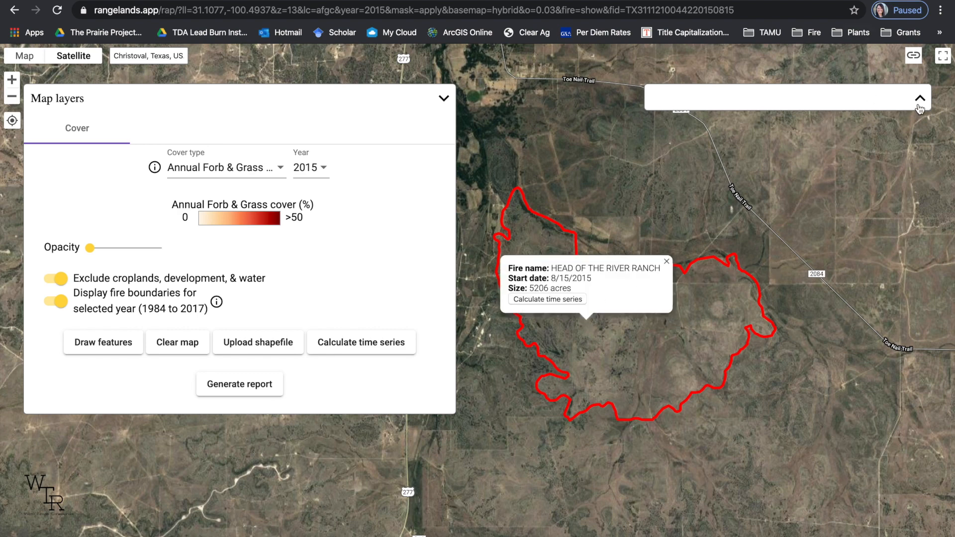
click(920, 100)
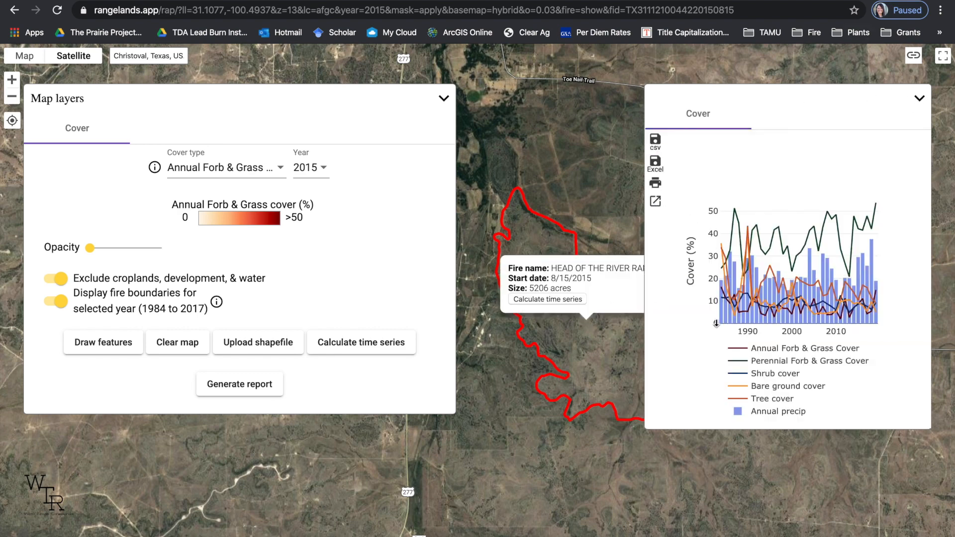
mouse_move(862, 210)
mouse_move(799, 280)
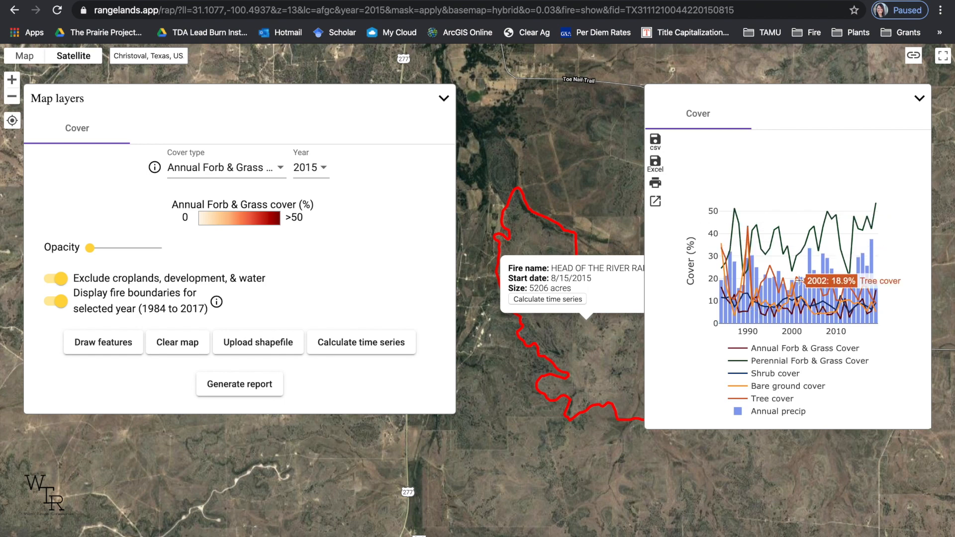
click(572, 299)
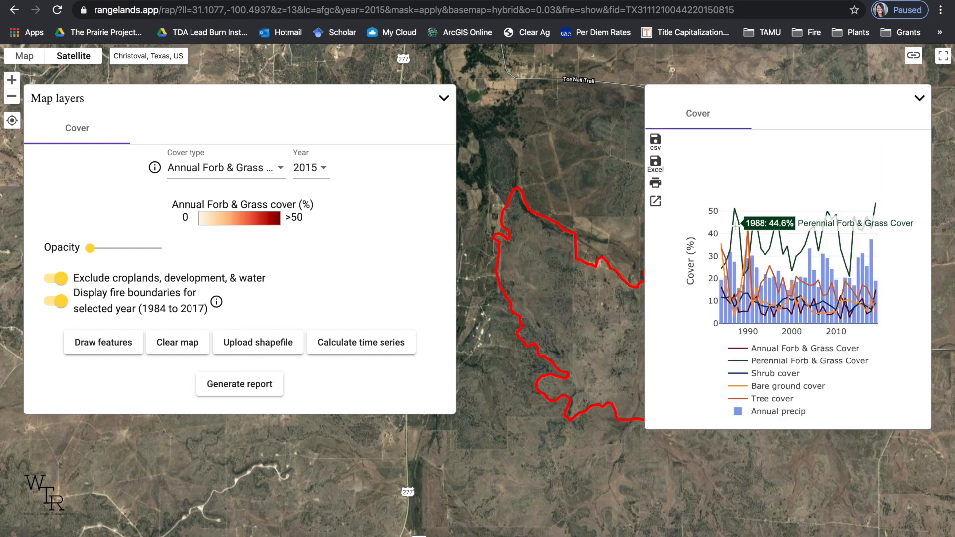
Enlarge the fire area's cover chart and inspect the cover values for 2015.
click(655, 202)
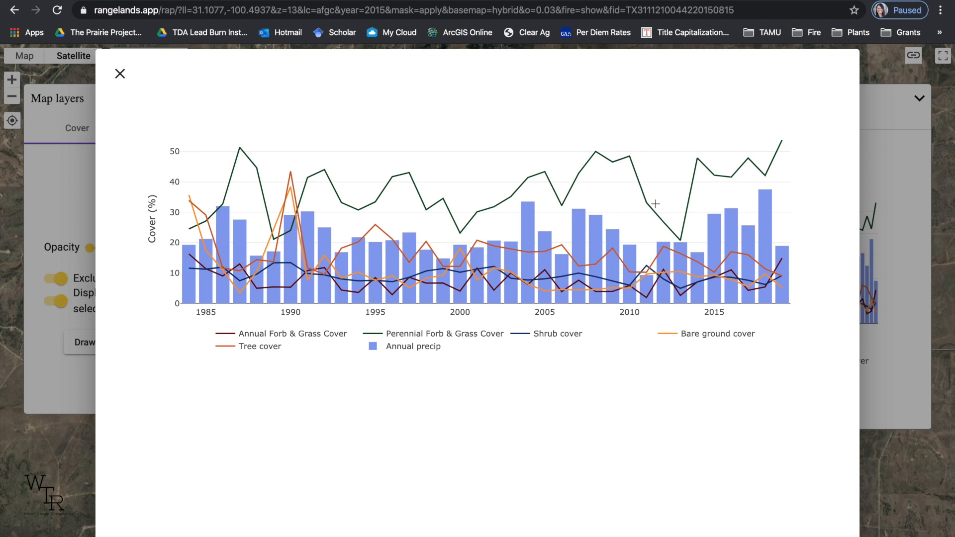
mouse_move(718, 277)
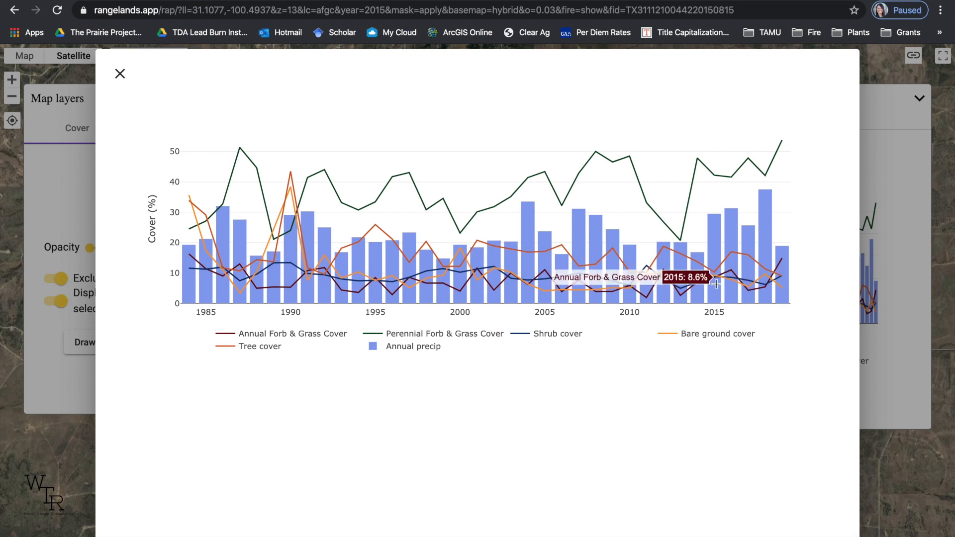
mouse_move(715, 302)
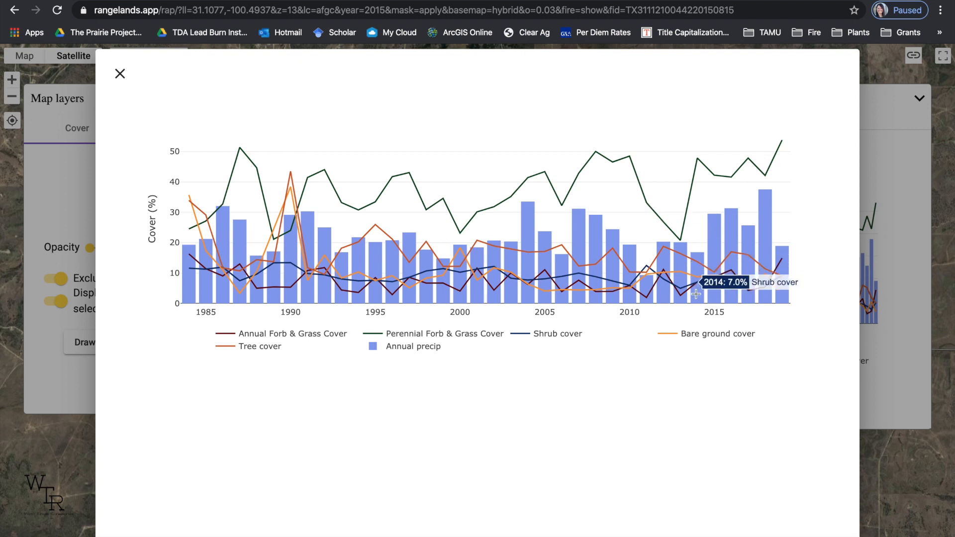
Isolate Bare ground cover on the enlarged chart to examine its values from 2016 on, and bring back Annual precip for comparison.
click(269, 335)
click(261, 351)
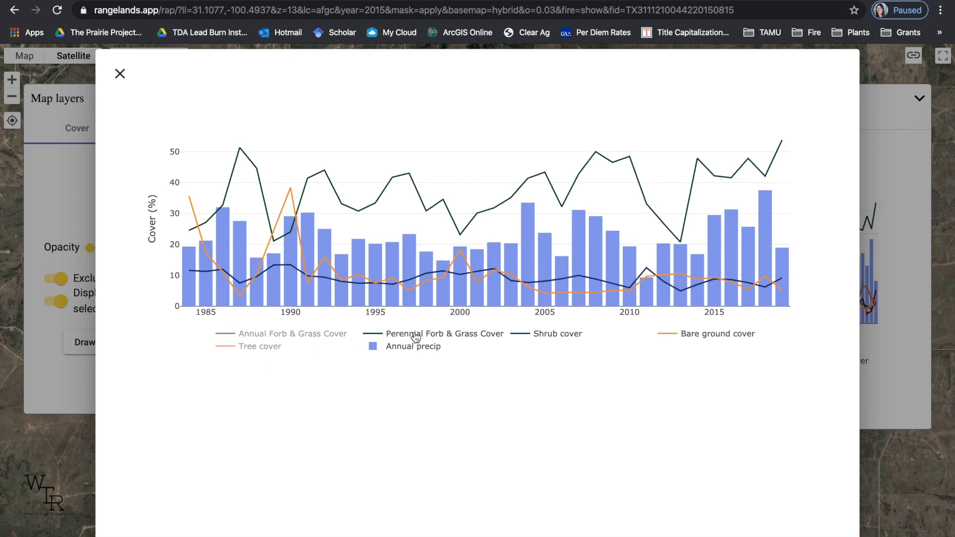
click(415, 336)
click(554, 334)
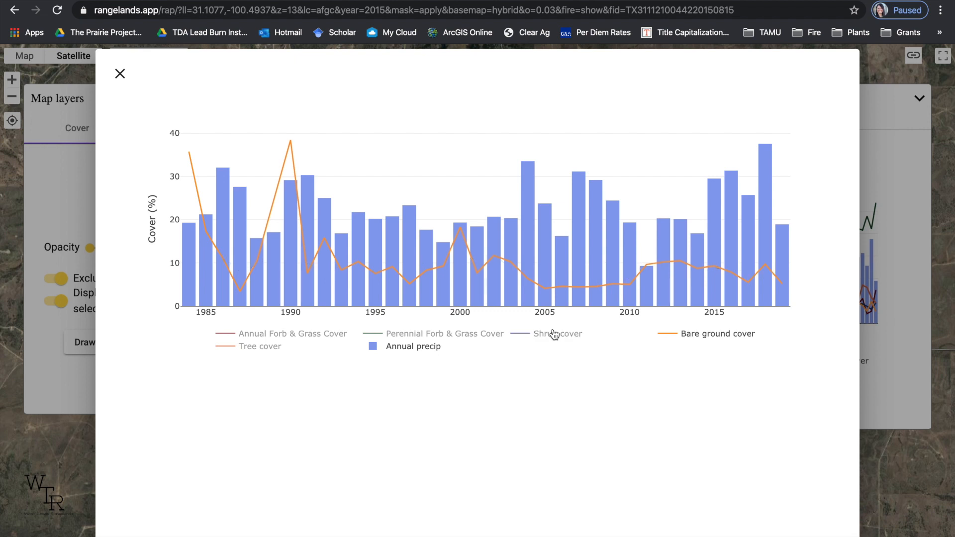
click(439, 350)
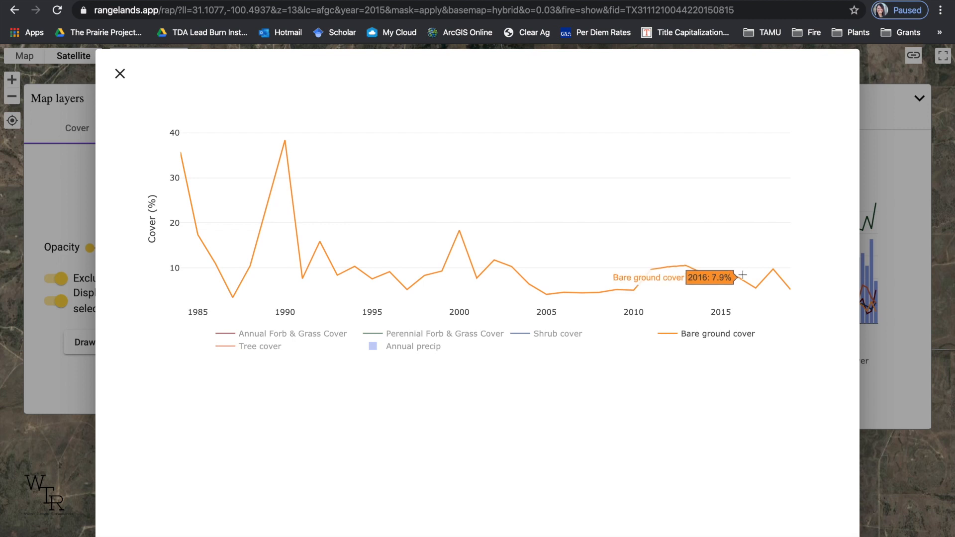
mouse_move(751, 287)
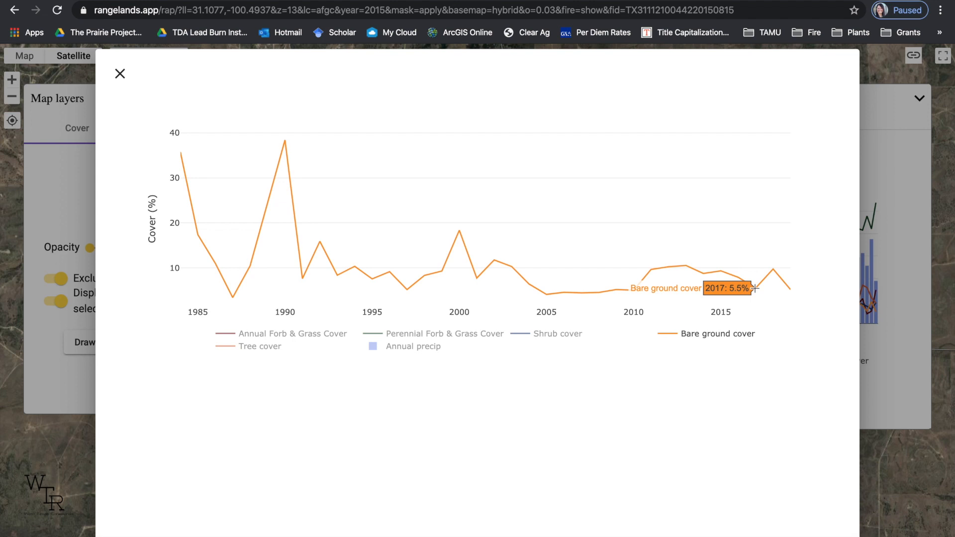
click(413, 348)
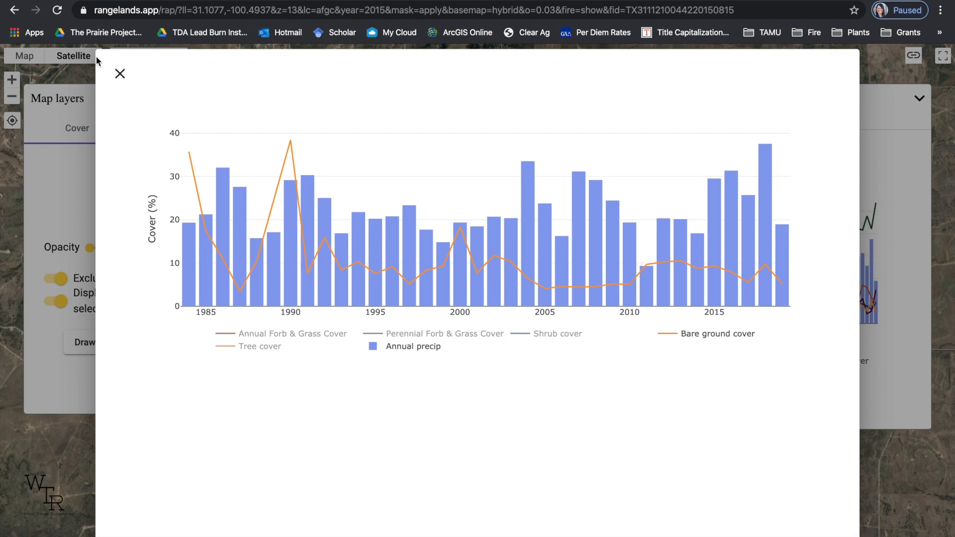
Put away the enlarged cover chart and its results pane, and create a report titled Continuous Vegetation Cover for the fire area.
click(120, 74)
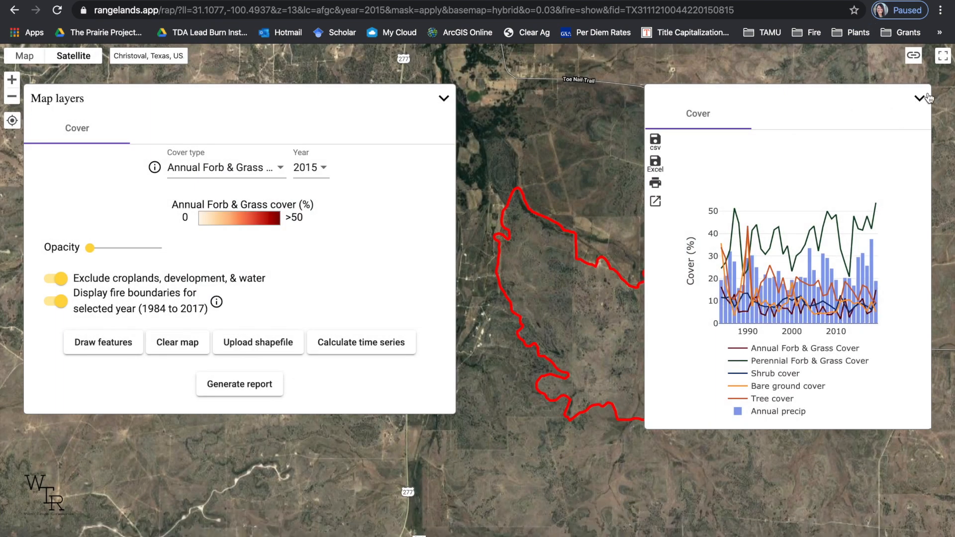
click(925, 98)
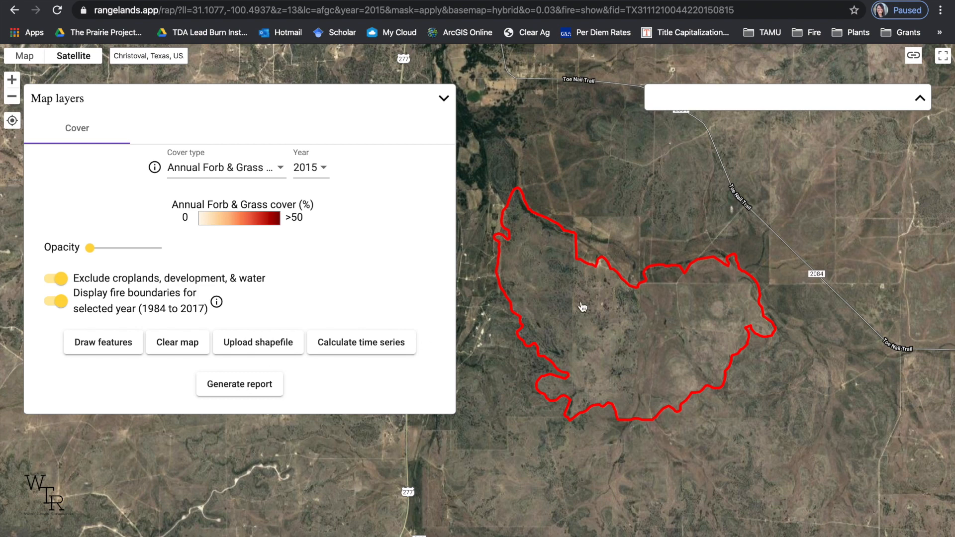
click(239, 384)
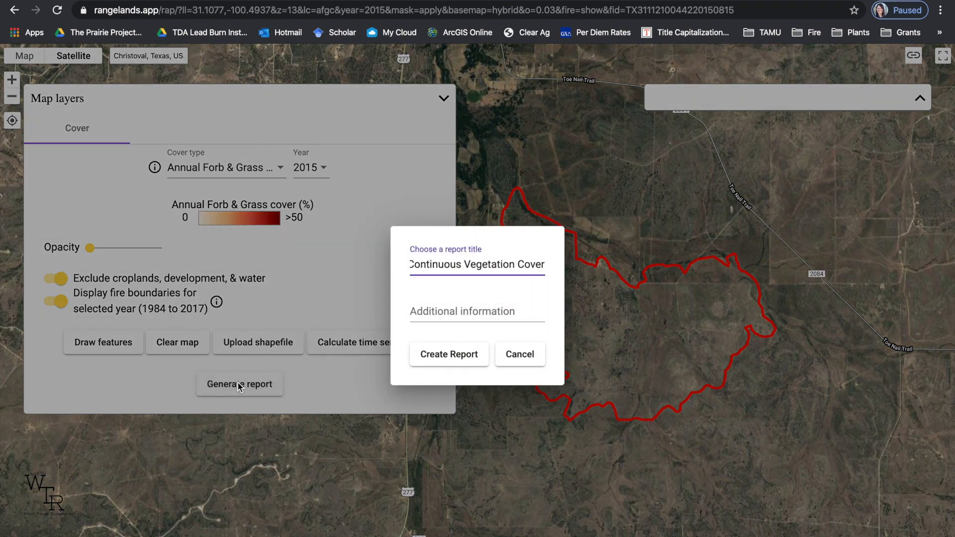
click(463, 356)
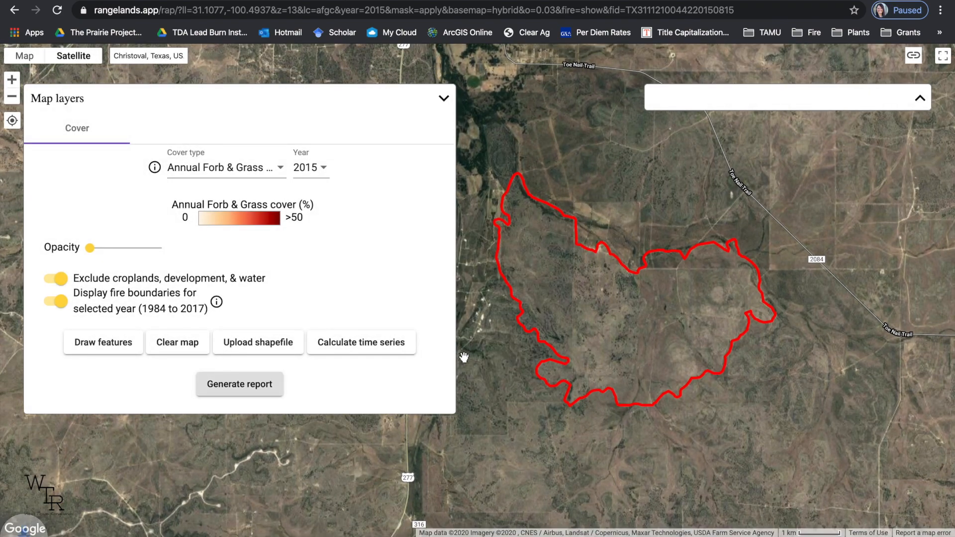
Open the downloaded report landcover_trend (1).pdf, review its cover chart and area of interest map, and return to the fire map.
click(145, 535)
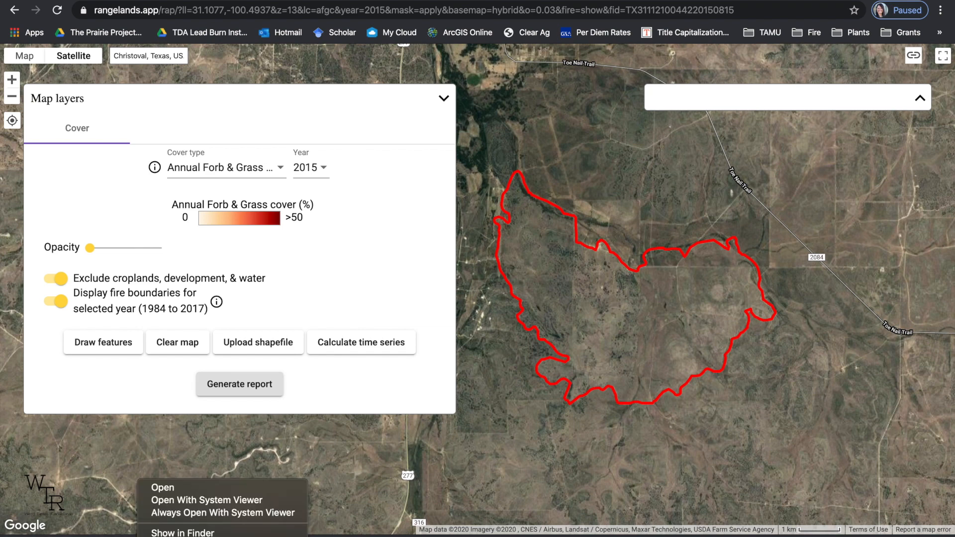
click(168, 489)
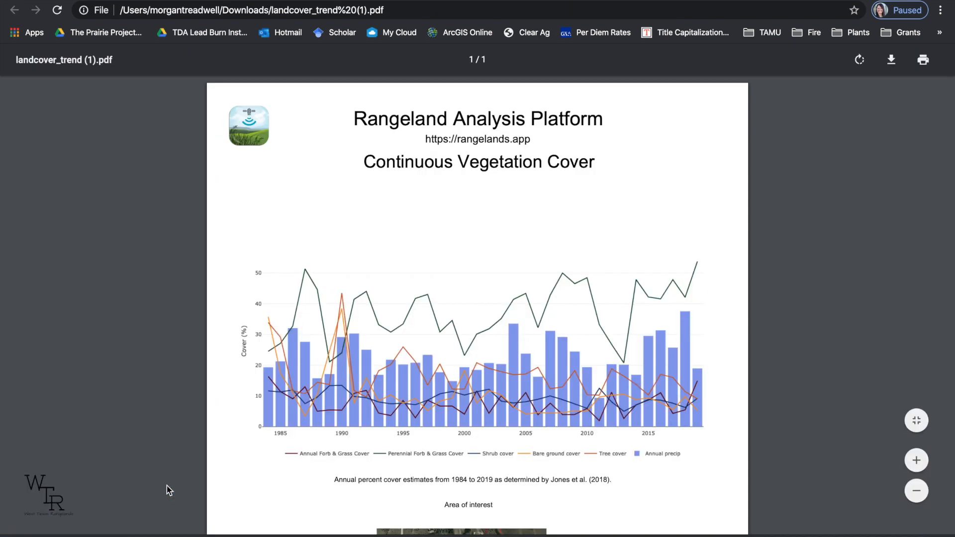
scroll(456, 329, down, 5)
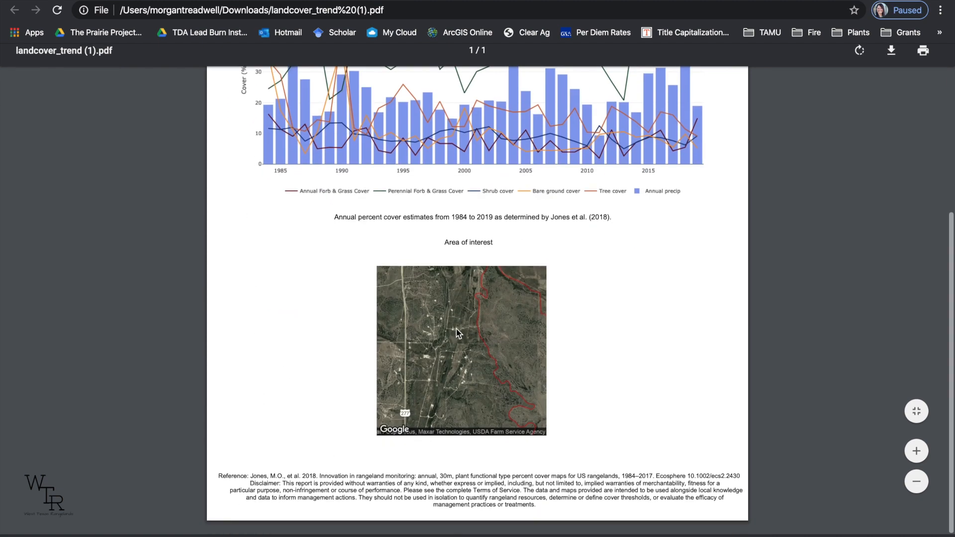
scroll(456, 329, up, 5)
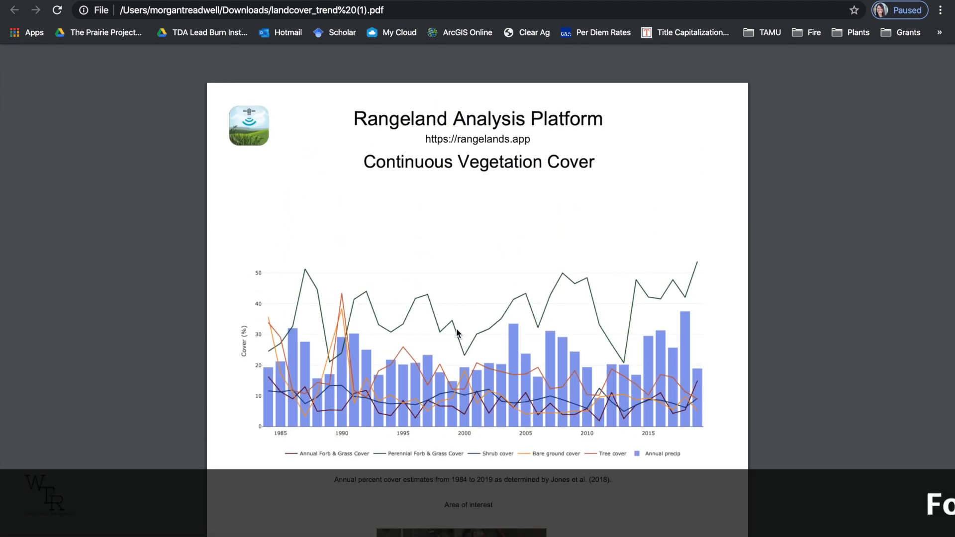
scroll(457, 332, down, 3)
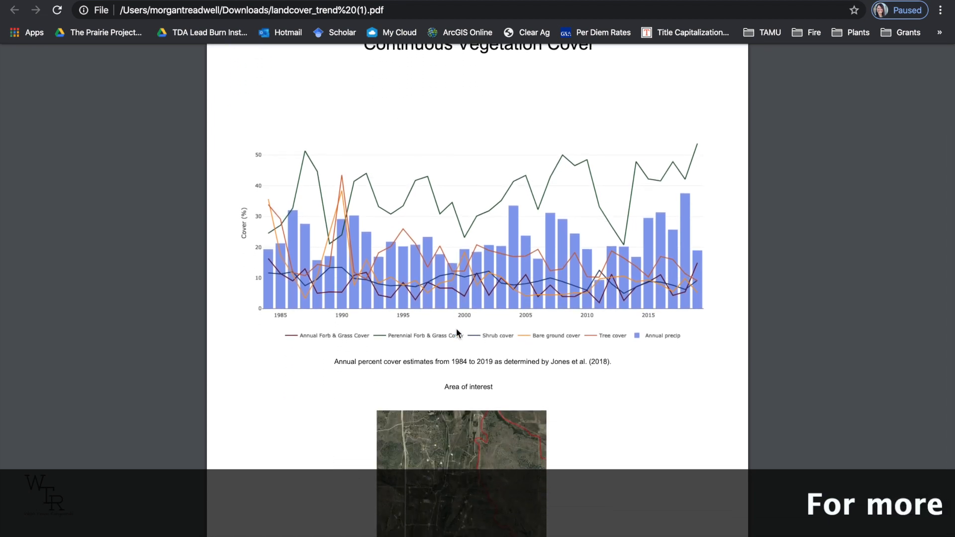
scroll(456, 333, up, 3)
scroll(457, 332, up, 1)
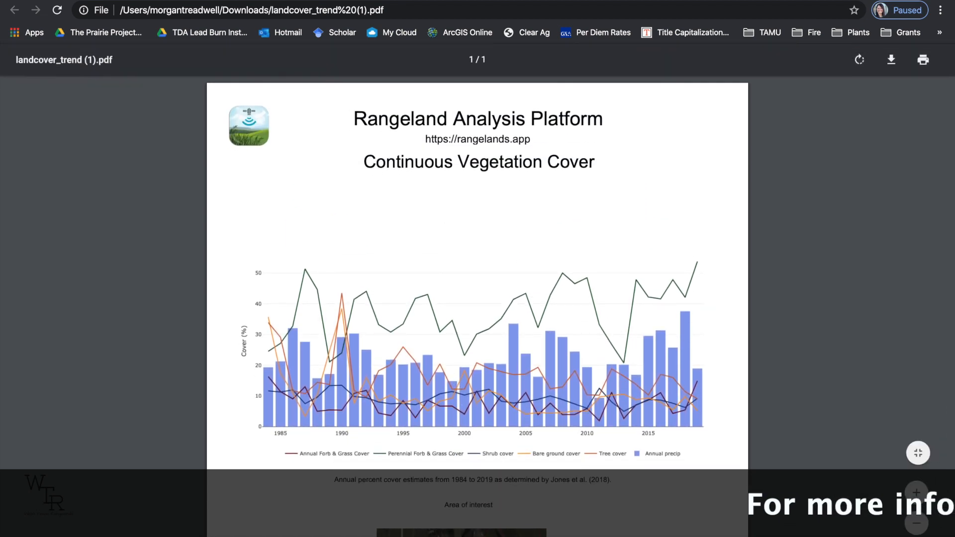
click(250, 1)
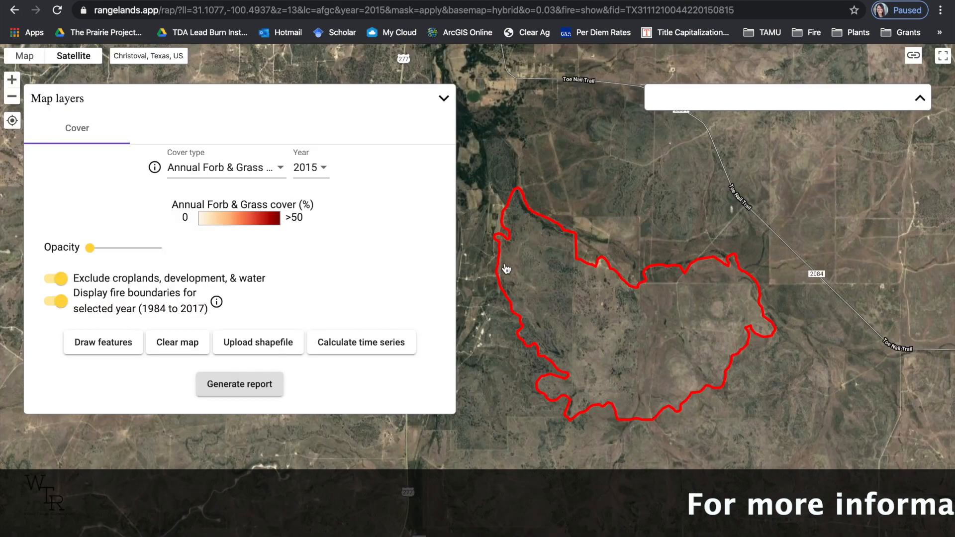